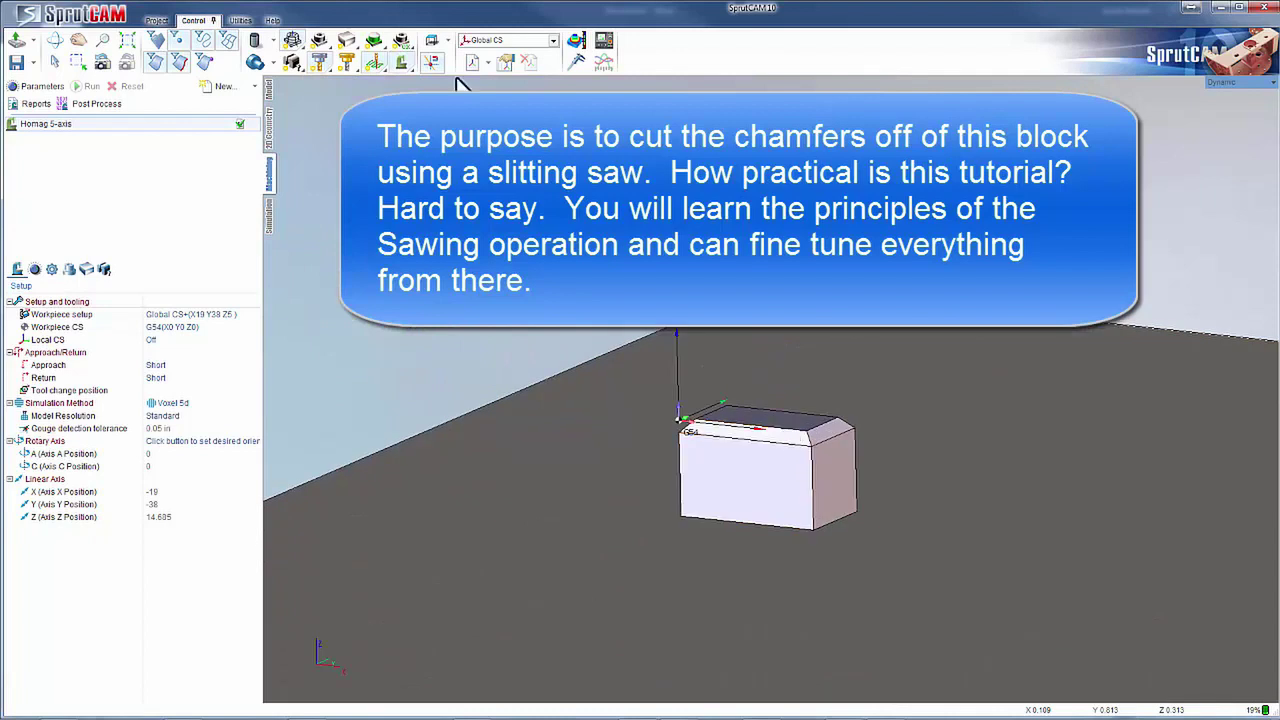
Inspect the chamfered block with the machine hidden, and show the Homag 5-axis machine again.
click(403, 61)
scroll(744, 421, up, 4)
right_drag(744, 421, 731, 467)
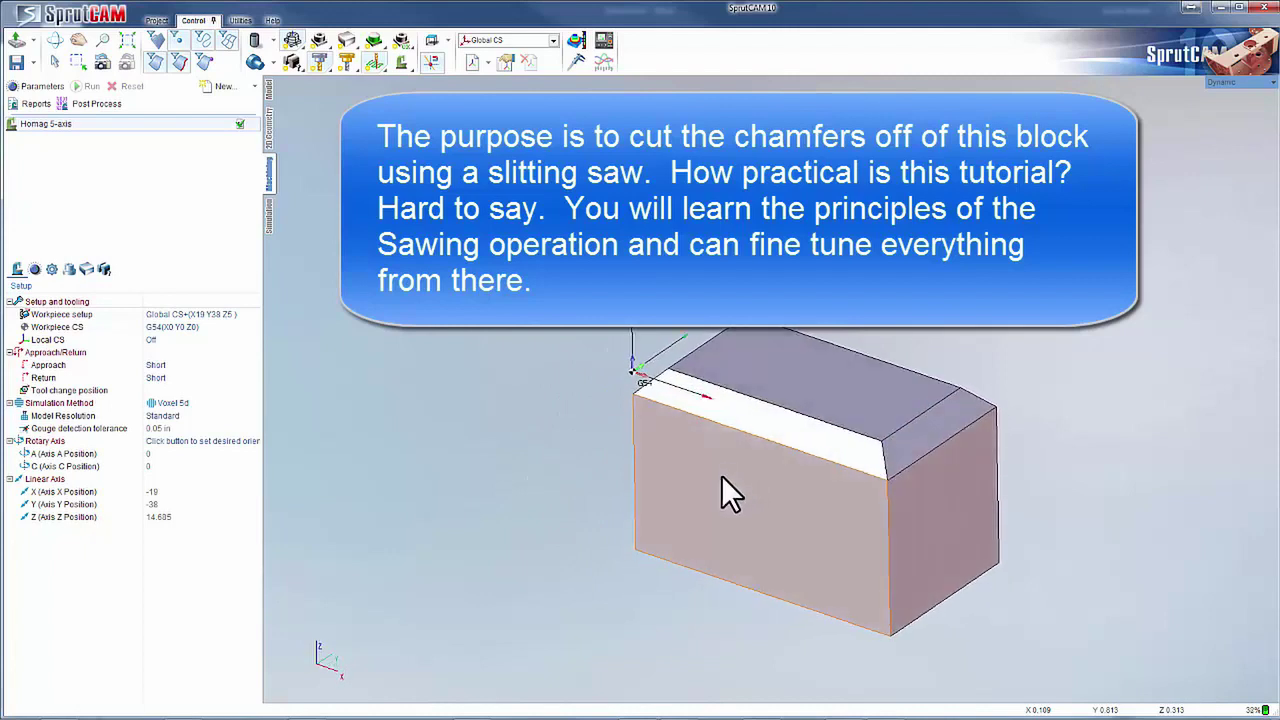
scroll(636, 530, down, 5)
click(402, 60)
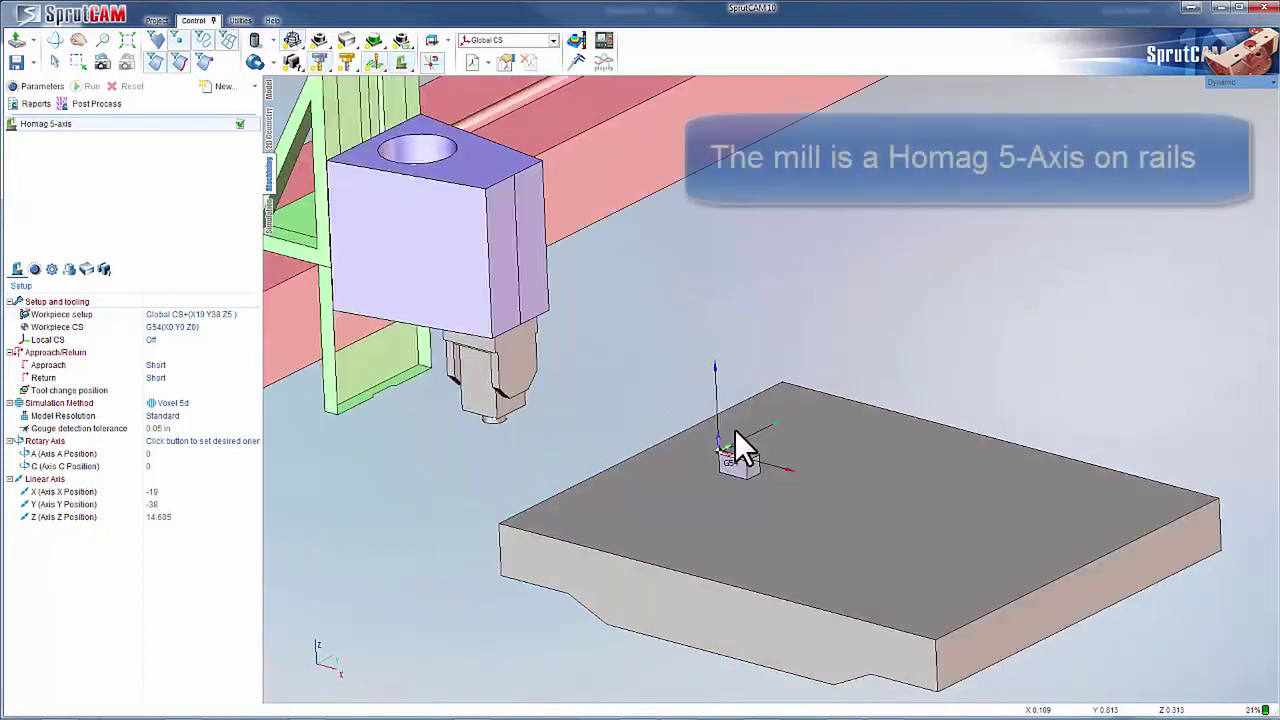
scroll(737, 449, up, 3)
right_drag(675, 395, 665, 435)
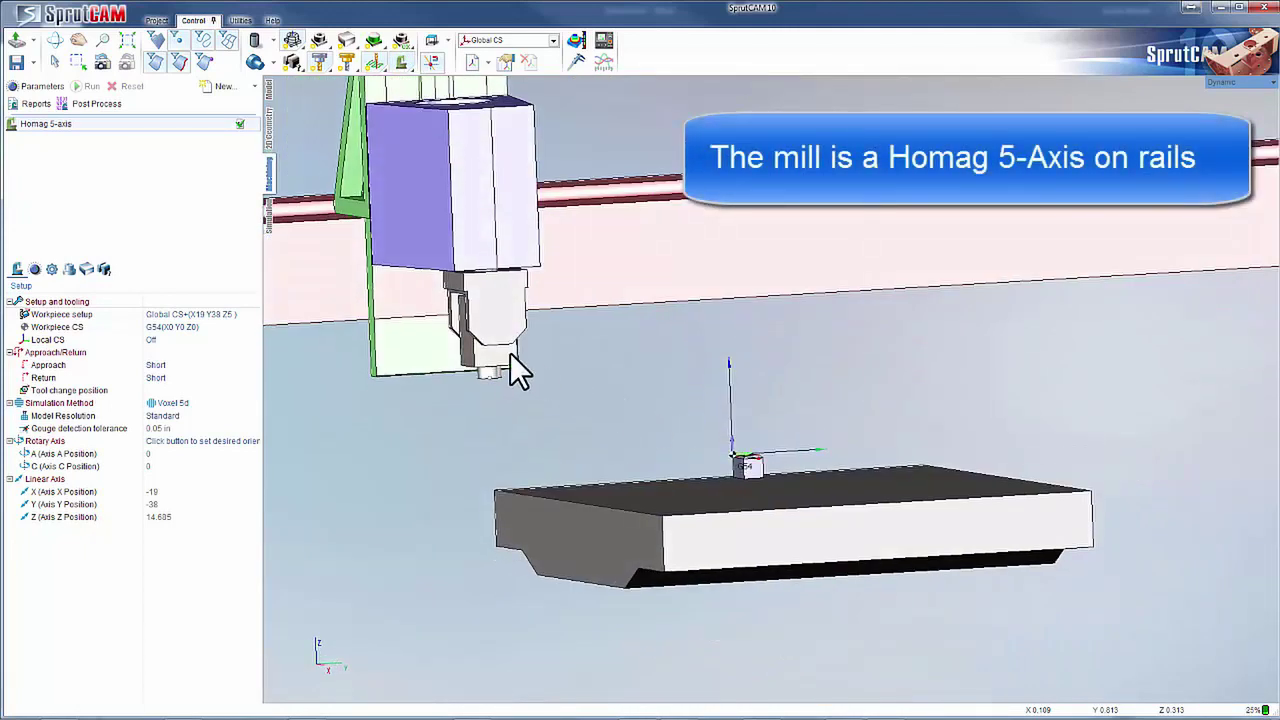
Tilt the spindle head slightly about Axis A and reset that axis to 0.
mouse_move(506, 353)
mouse_down()
mouse_move(532, 343)
mouse_move(451, 349)
mouse_move(488, 352)
mouse_up()
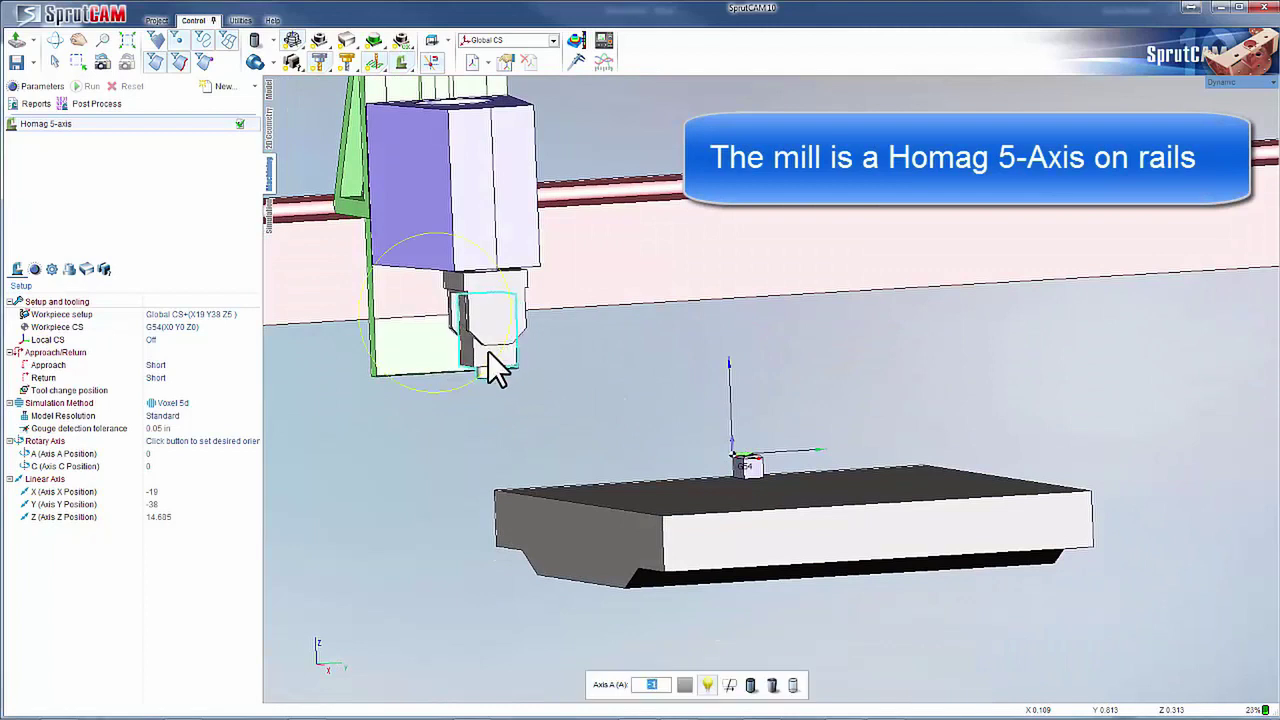
drag(667, 685, 624, 684)
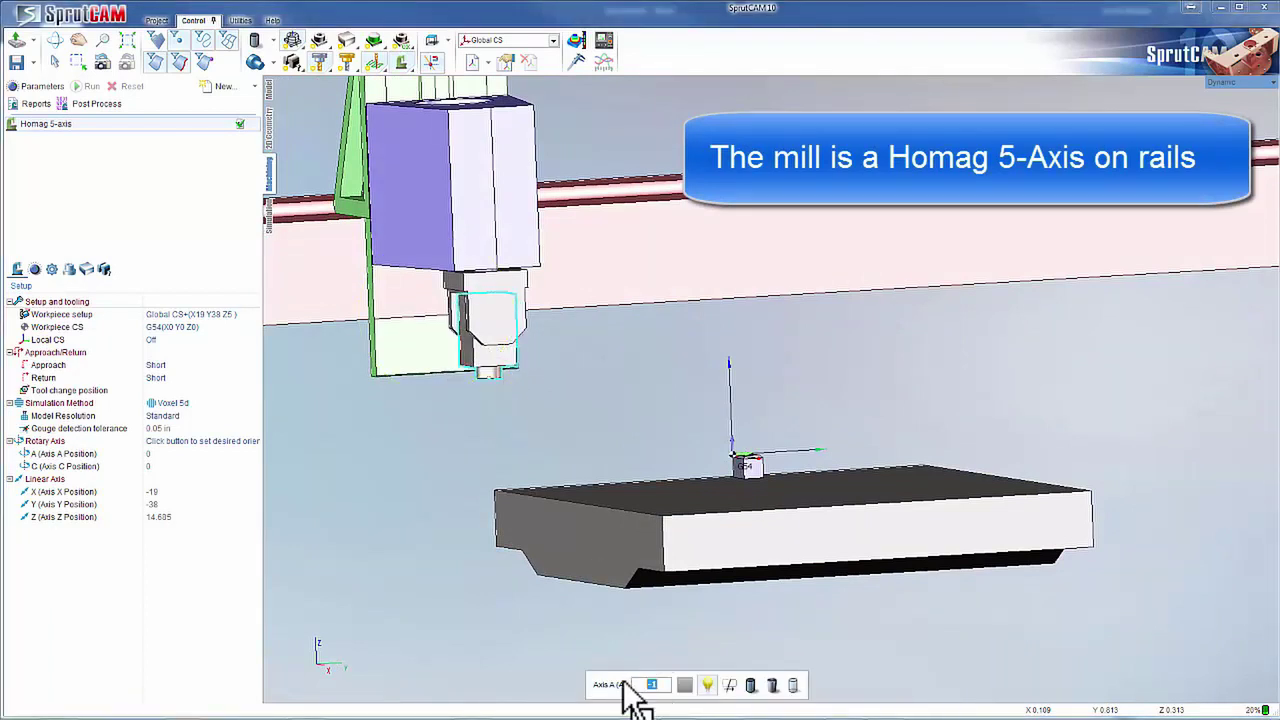
text(0)
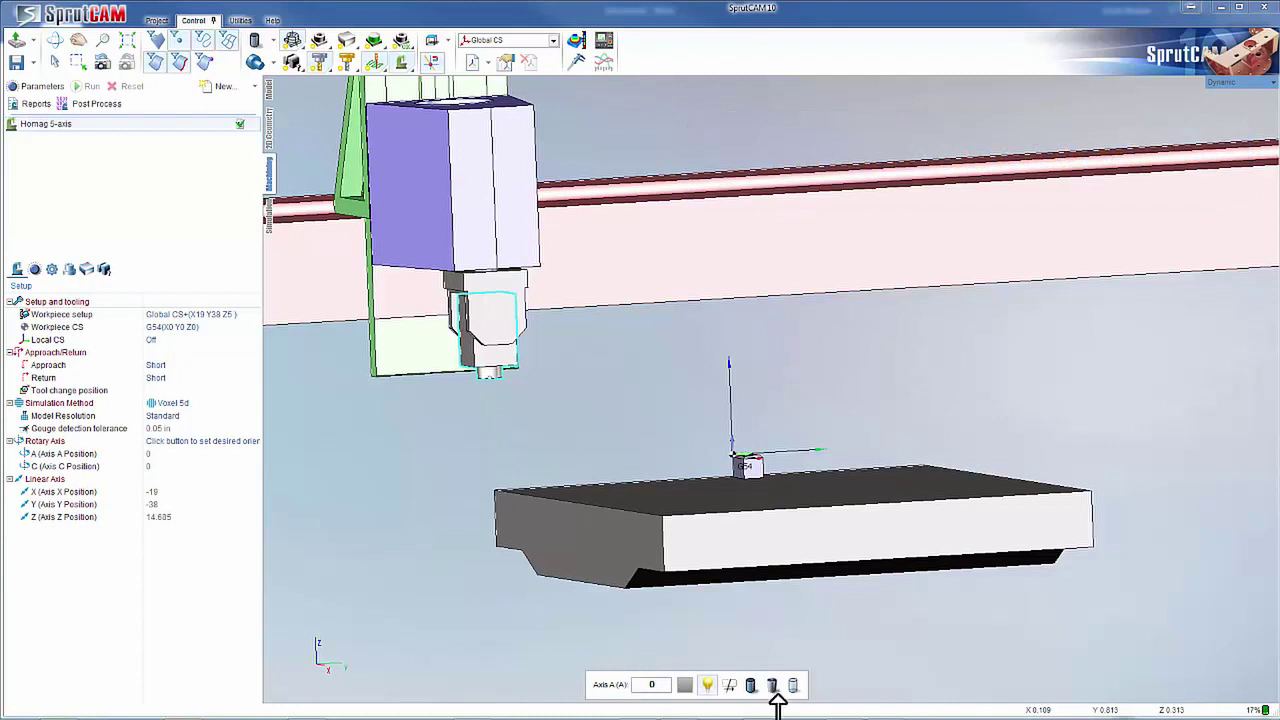
click(547, 414)
Create a roughing Sawing operation under the Homag 5-axis machine.
middle_drag(596, 431, 688, 470)
scroll(700, 472, up, 10)
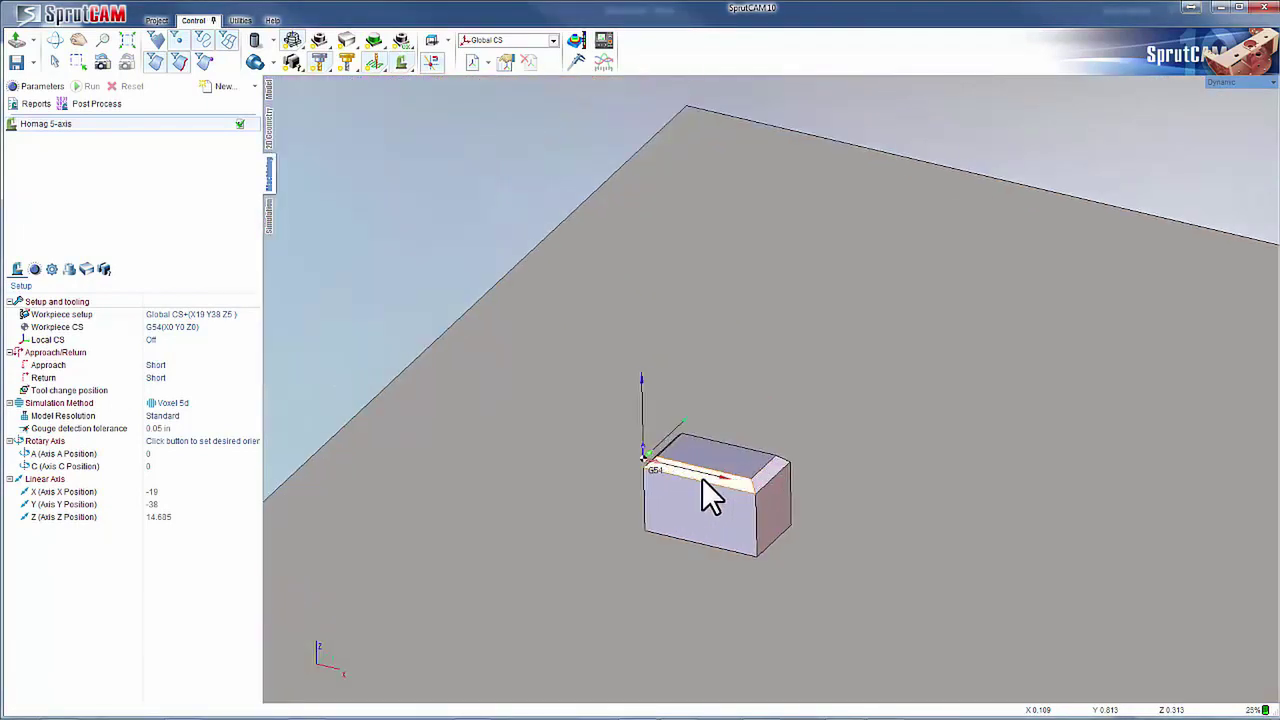
click(253, 88)
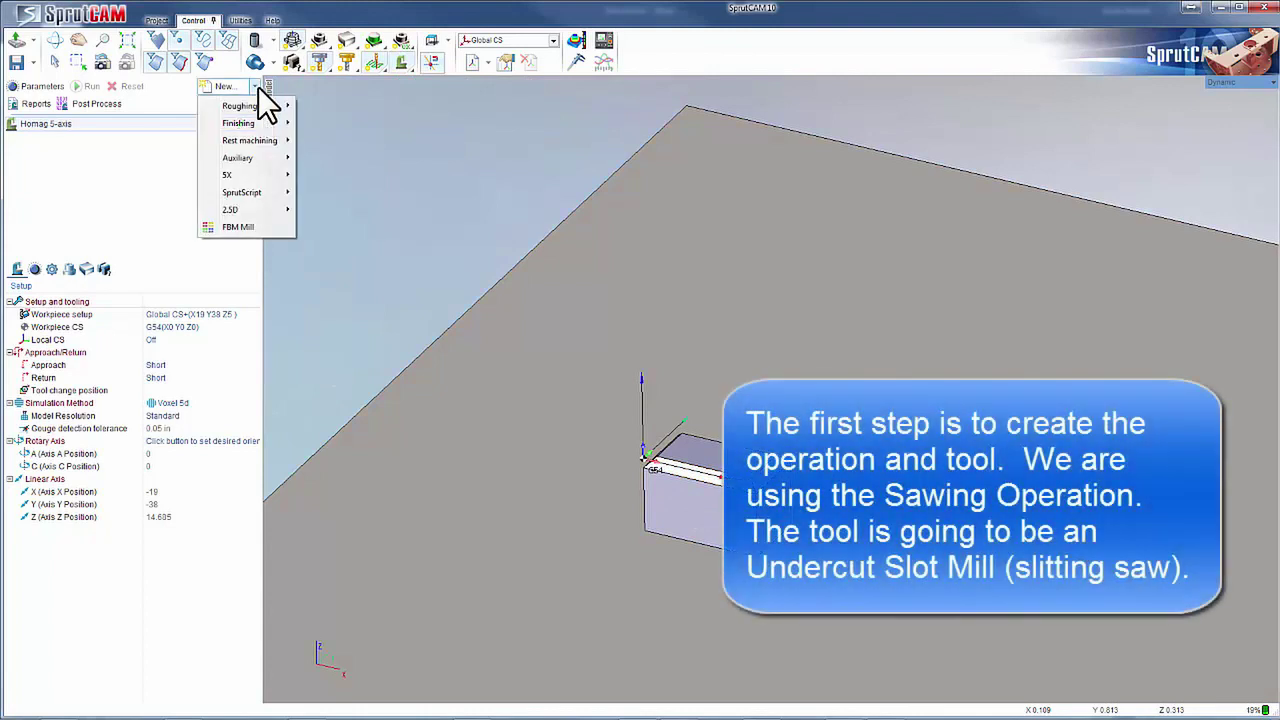
mouse_move(253, 105)
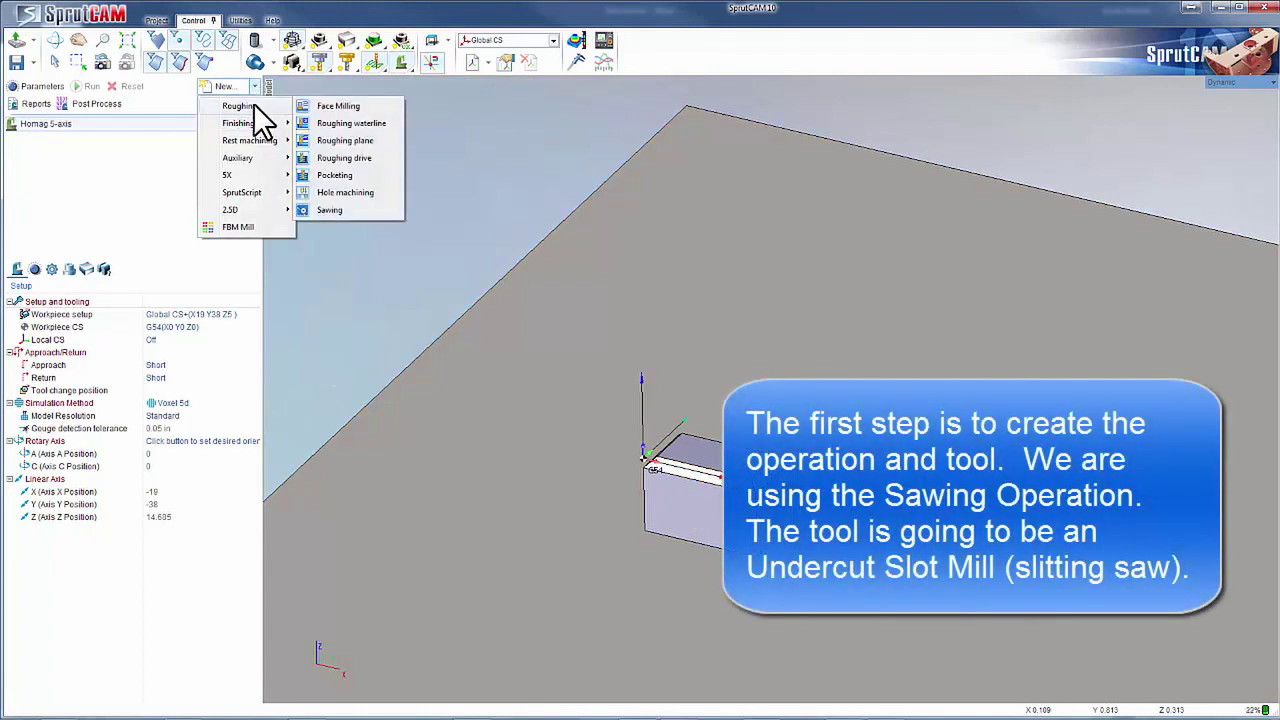
click(335, 214)
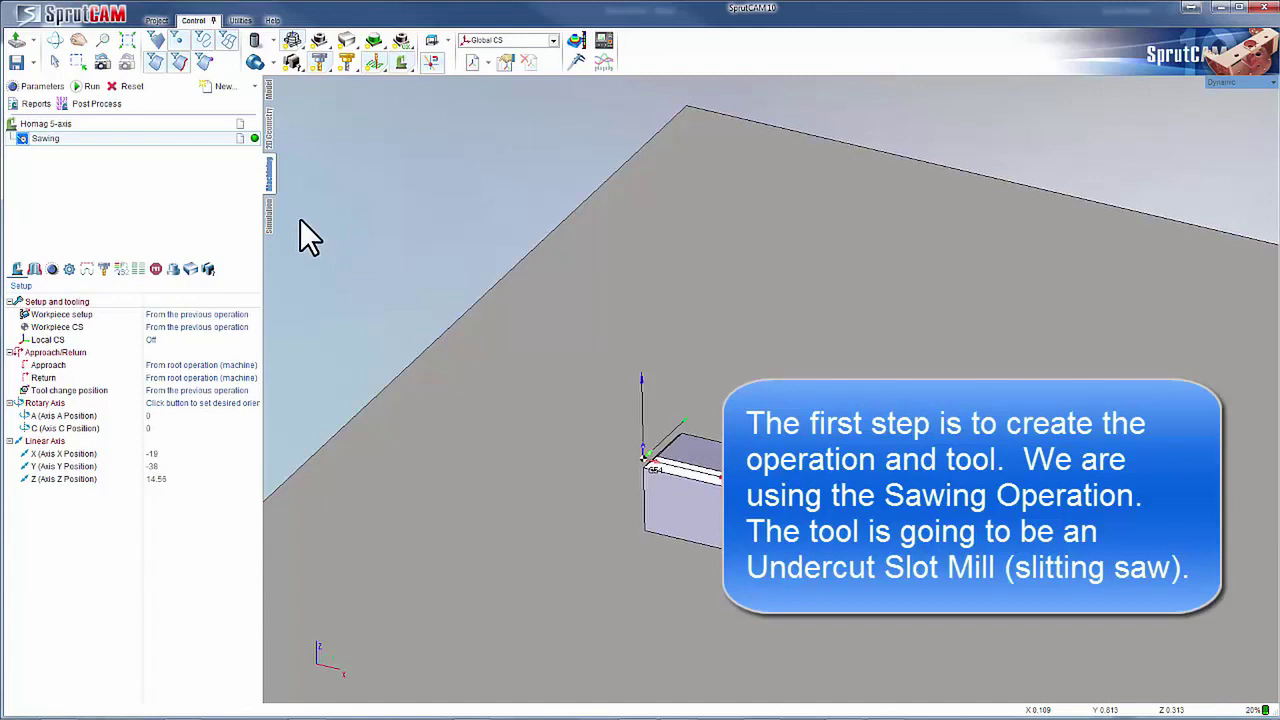
Open the Sawing operation's tool parameters and name the undercut slot mill 2.5 Slot Mill.
double_click(166, 138)
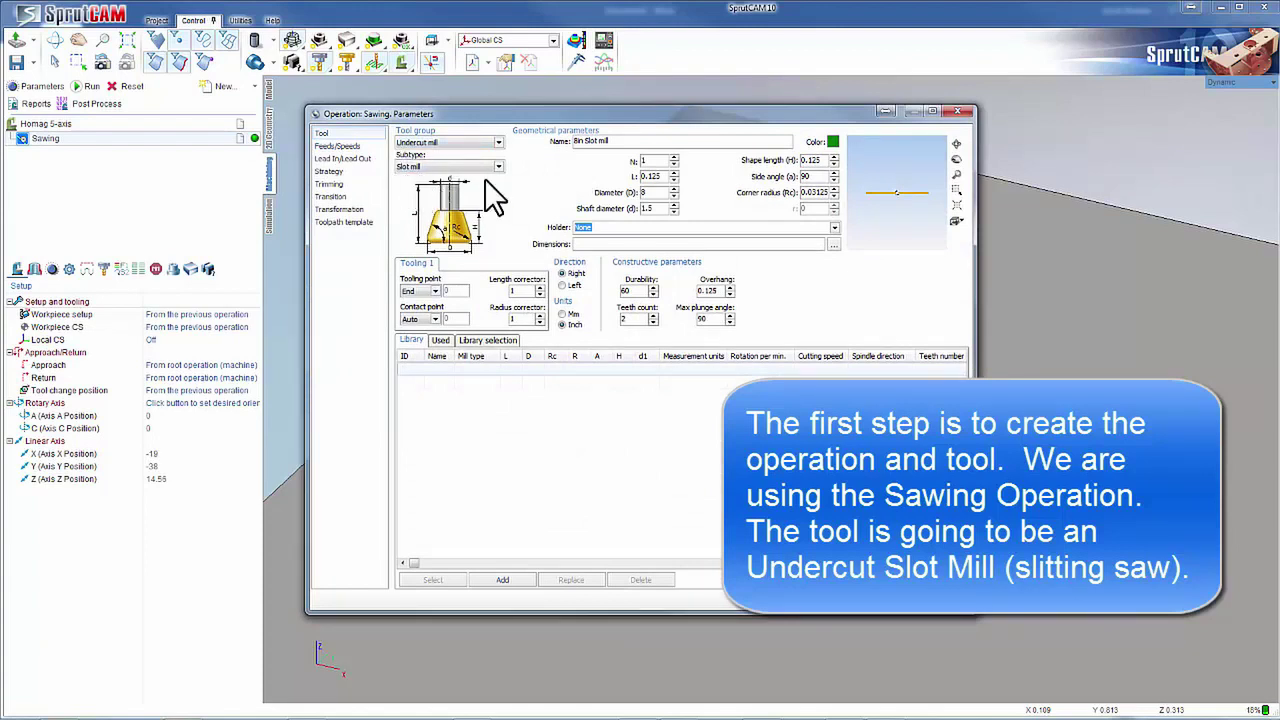
drag(627, 141, 388, 116)
text(2.5 S)
Set the slot mill's length L to 3 in, diameter to 2.5 in and shaft diameter to .75 in.
double_click(667, 177)
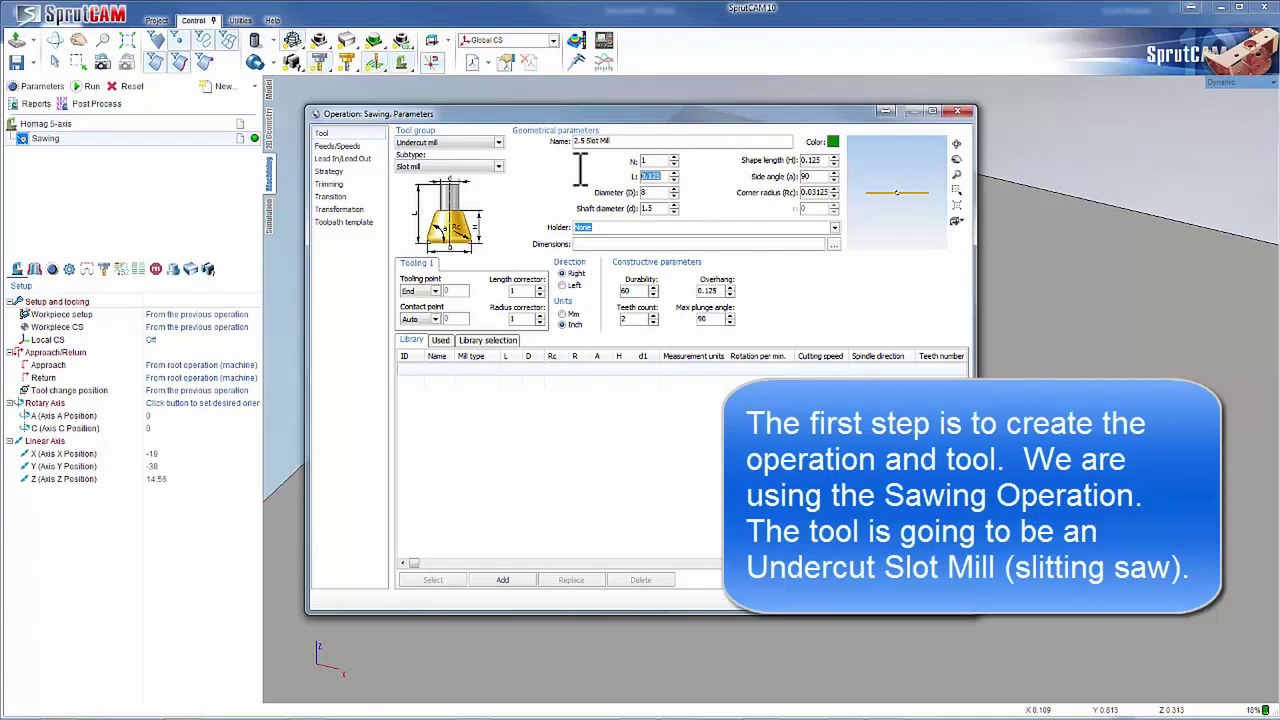
text(3)
key(Tab)
text(2.5)
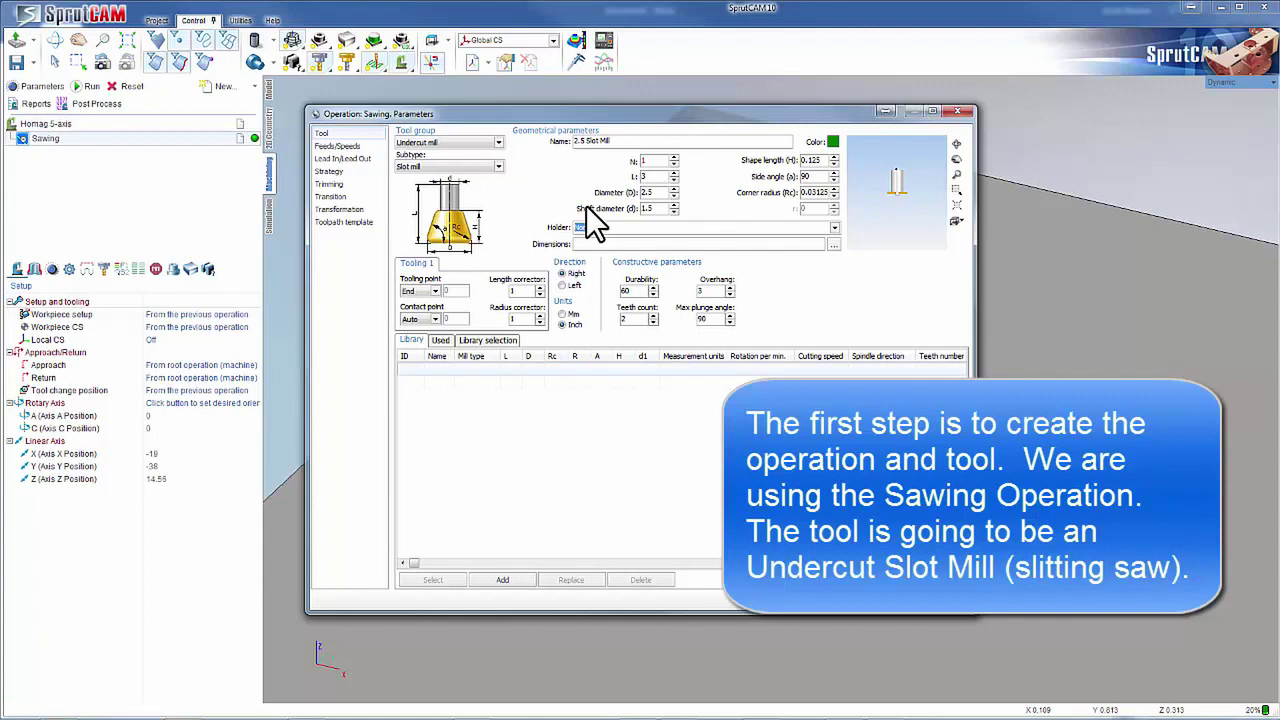
key(Tab)
double_click(660, 208)
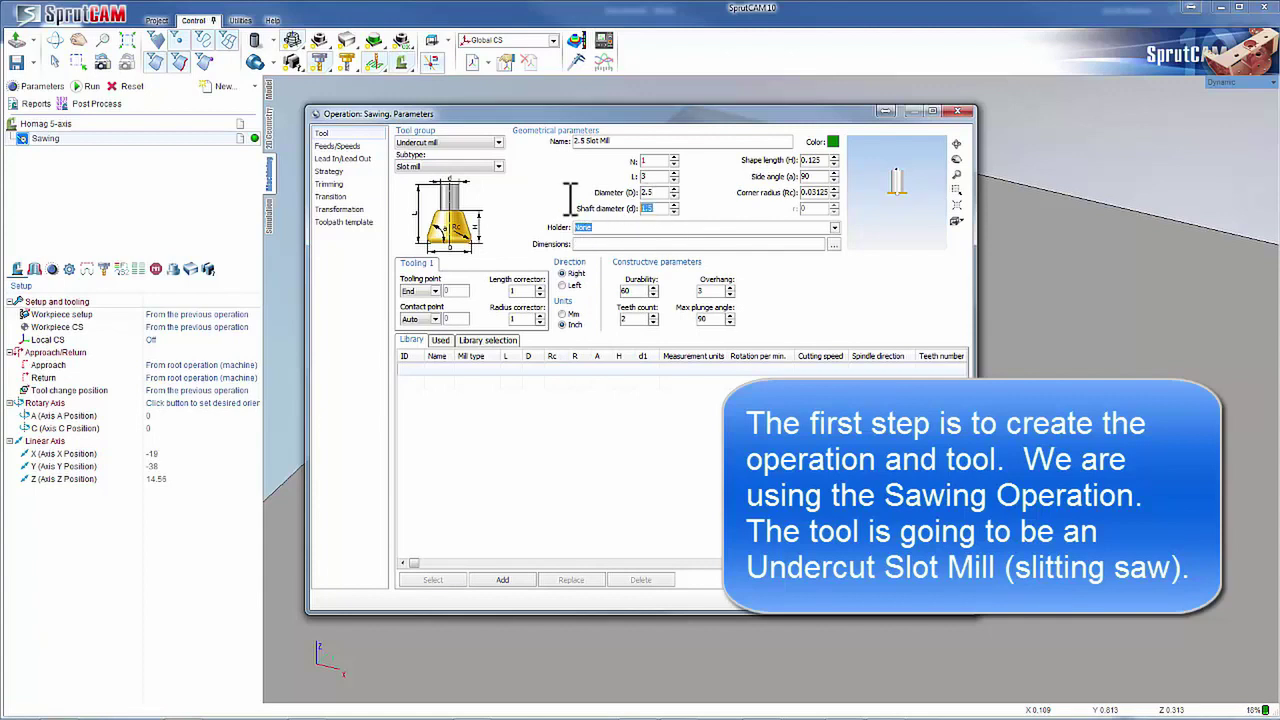
text(.75)
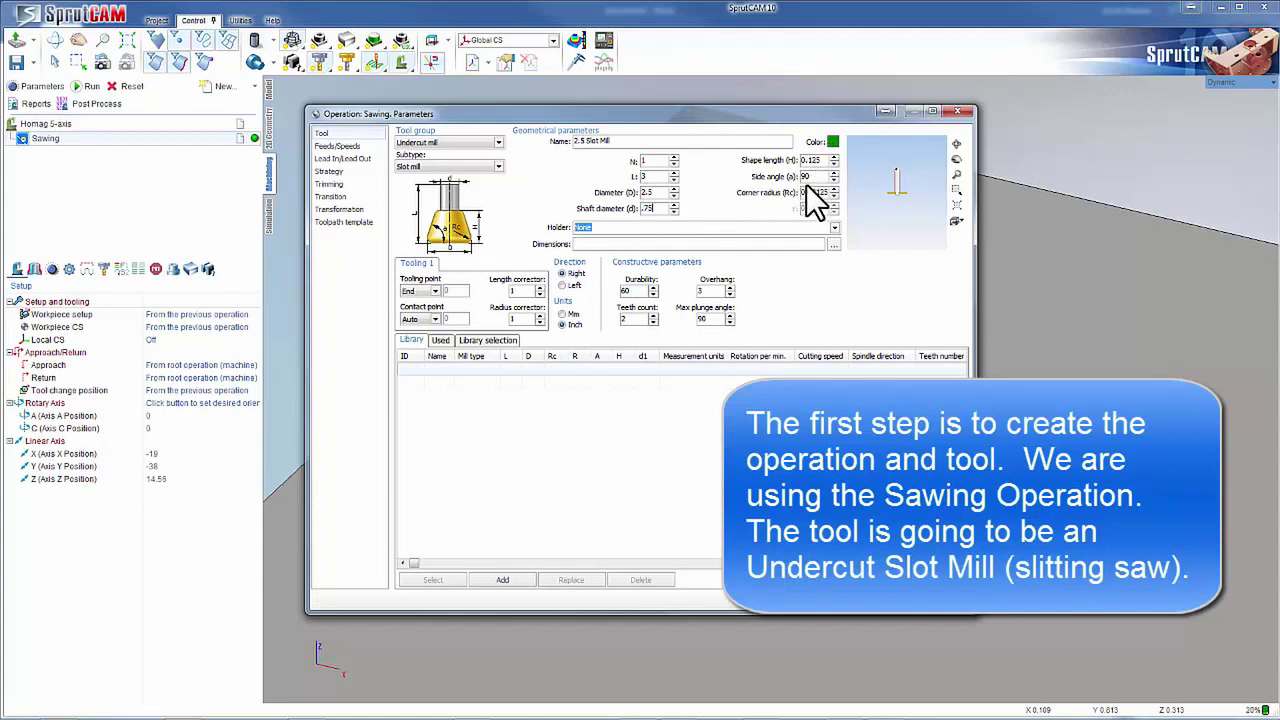
Set the slot mill's corner radius to 0 and accept the Sawing operation's parameters.
drag(830, 193, 733, 183)
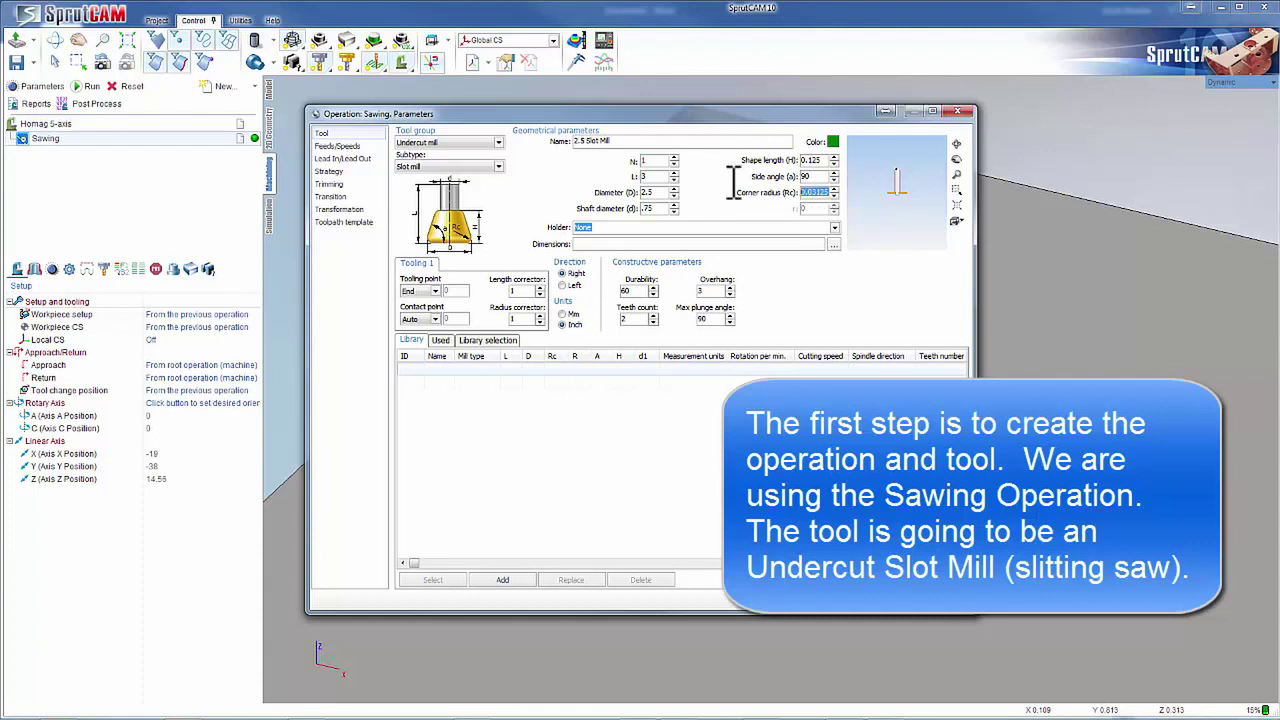
text(0)
mouse_move(904, 203)
mouse_down()
mouse_move(871, 194)
mouse_move(863, 209)
mouse_move(886, 200)
mouse_up()
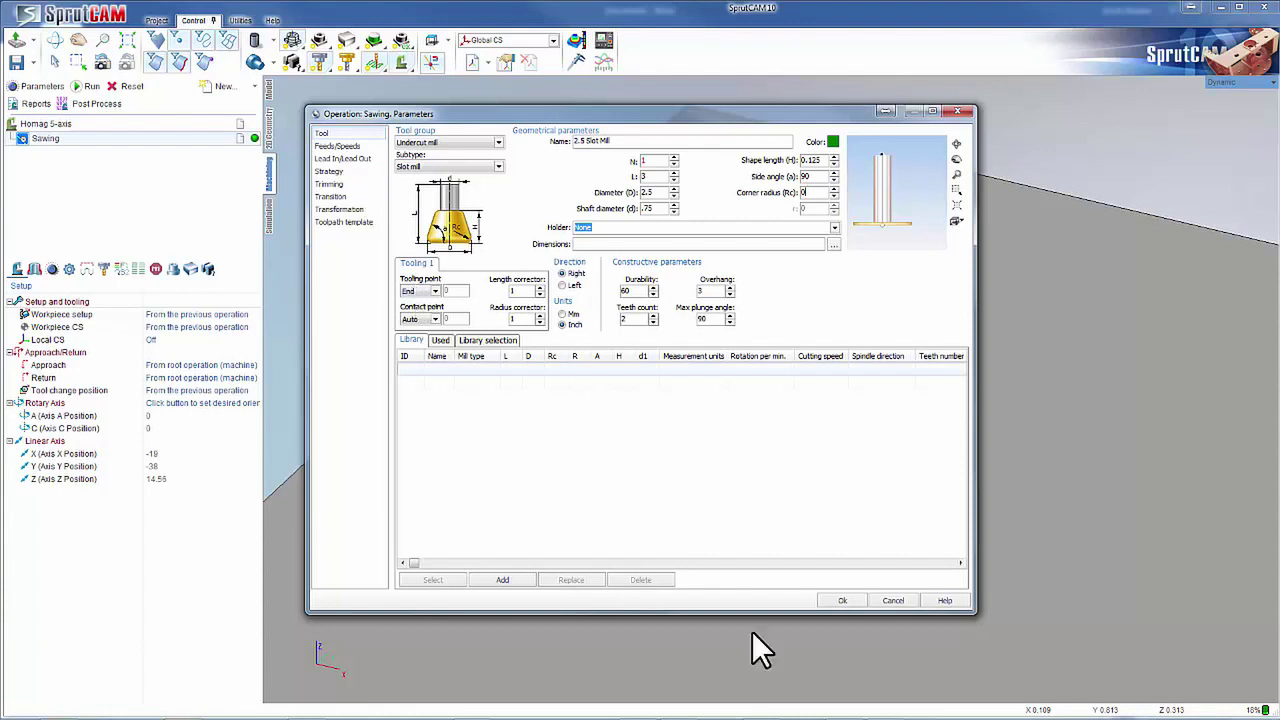
click(840, 600)
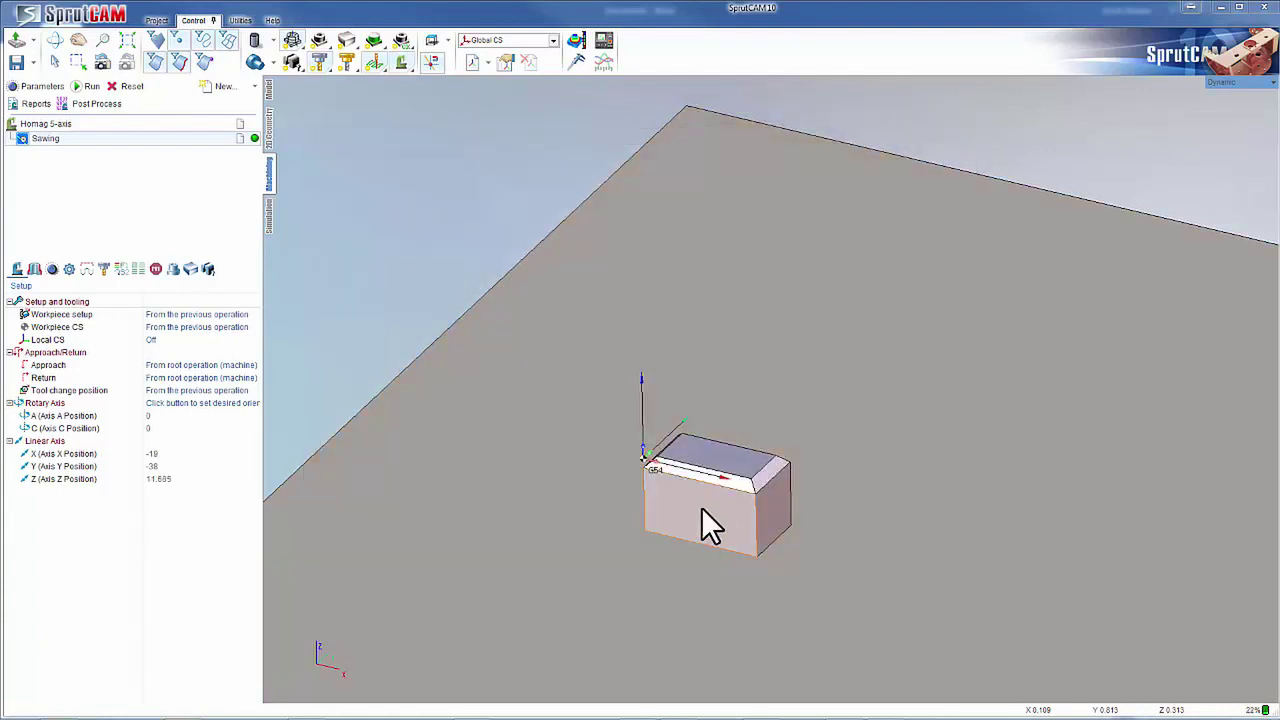
Add the lower edges of the end chamfer beside the G54 origin and the adjoining front long chamfer as separate job assignment curves.
middle_drag(665, 497, 758, 475)
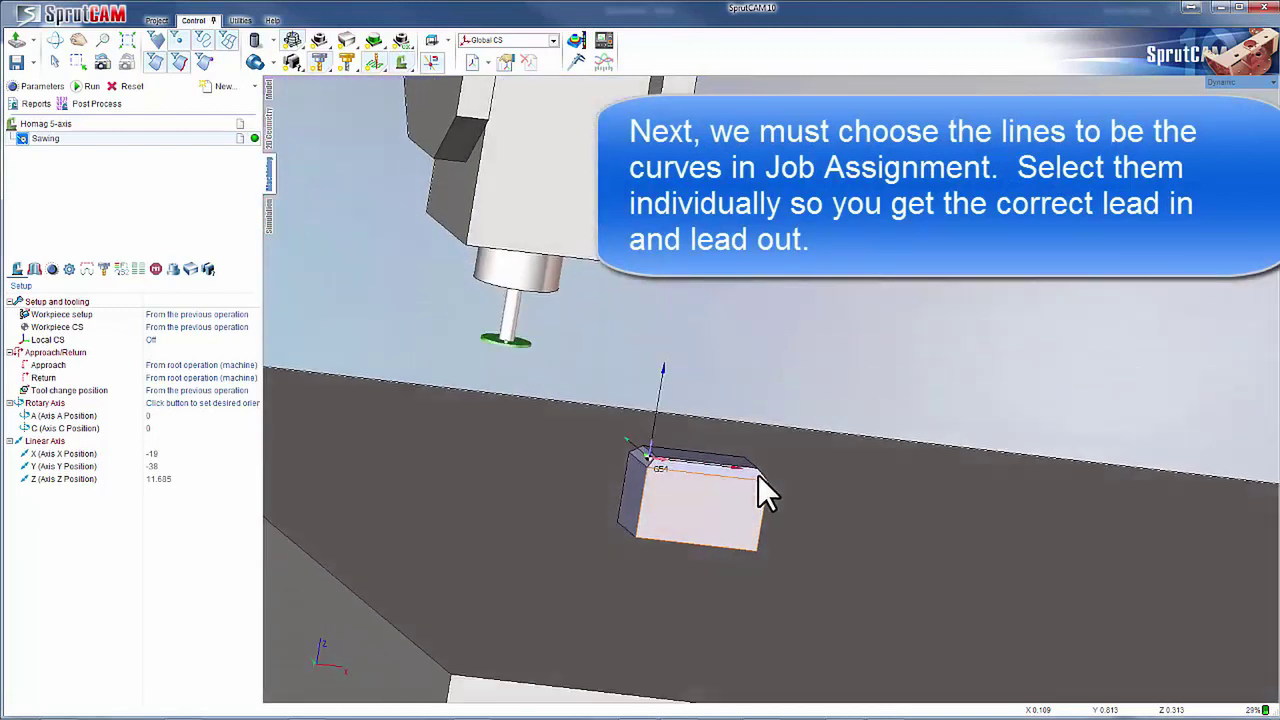
scroll(635, 460, up, 6)
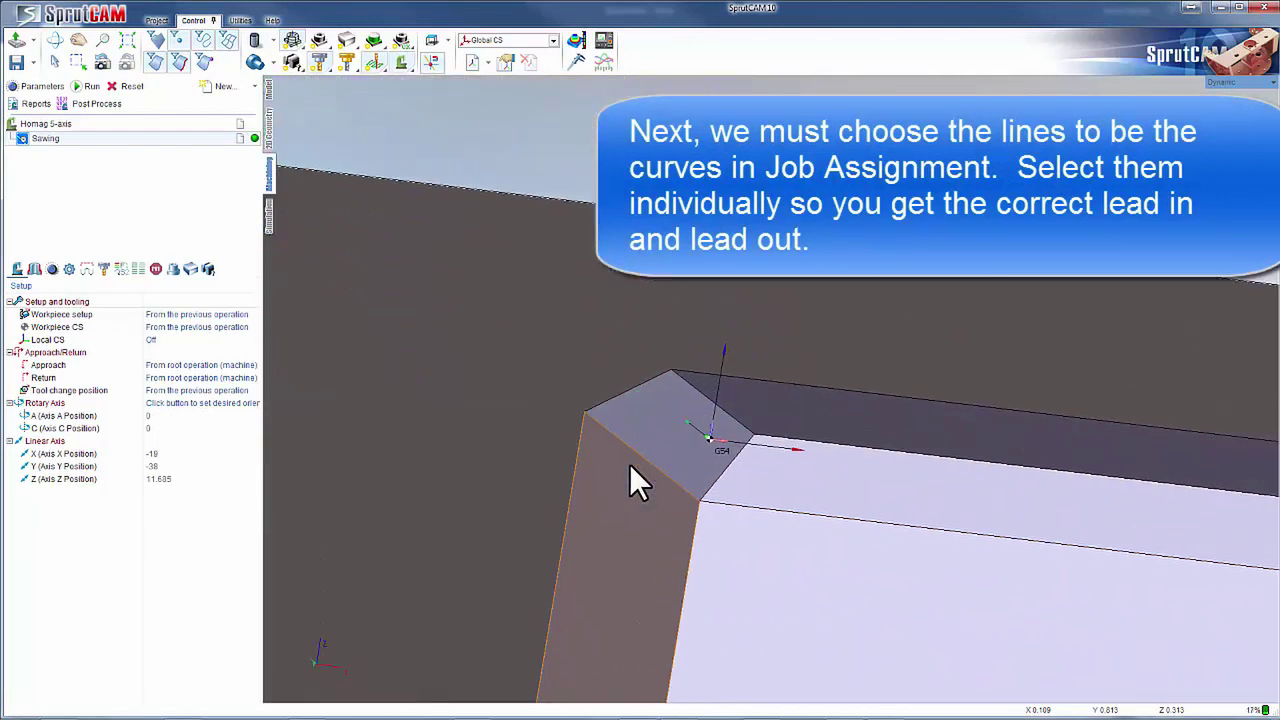
click(645, 451)
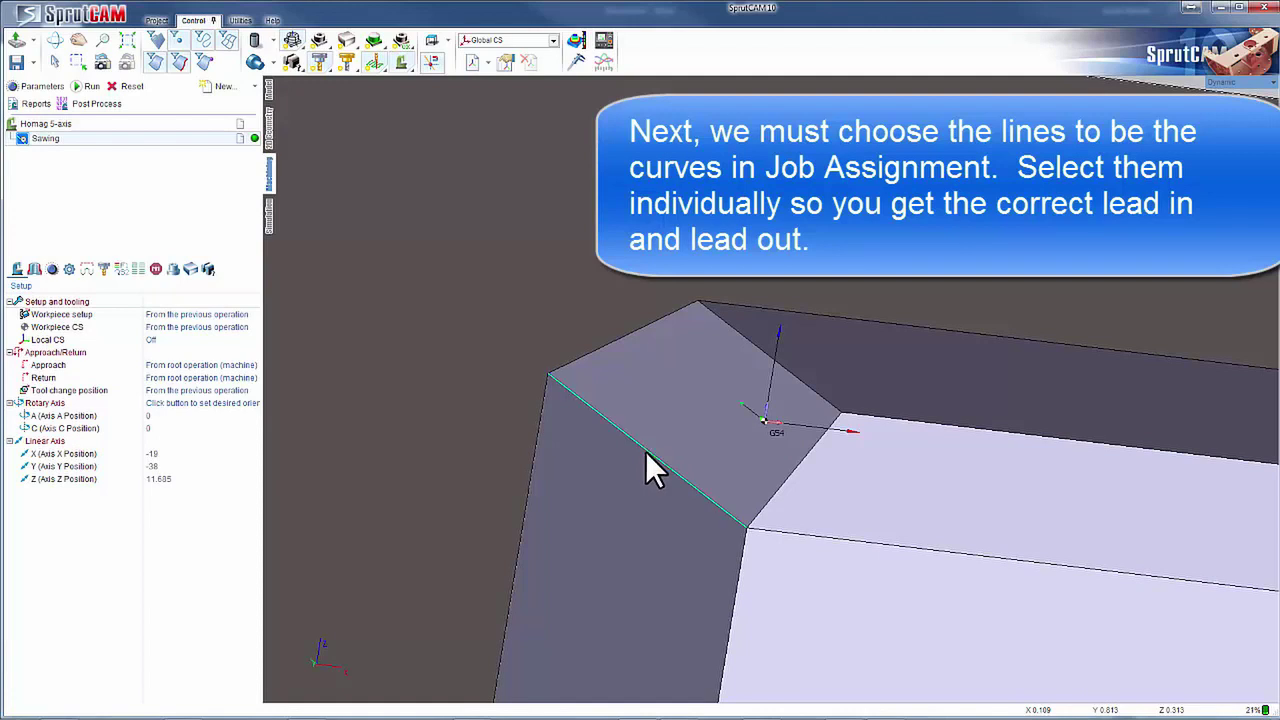
click(34, 270)
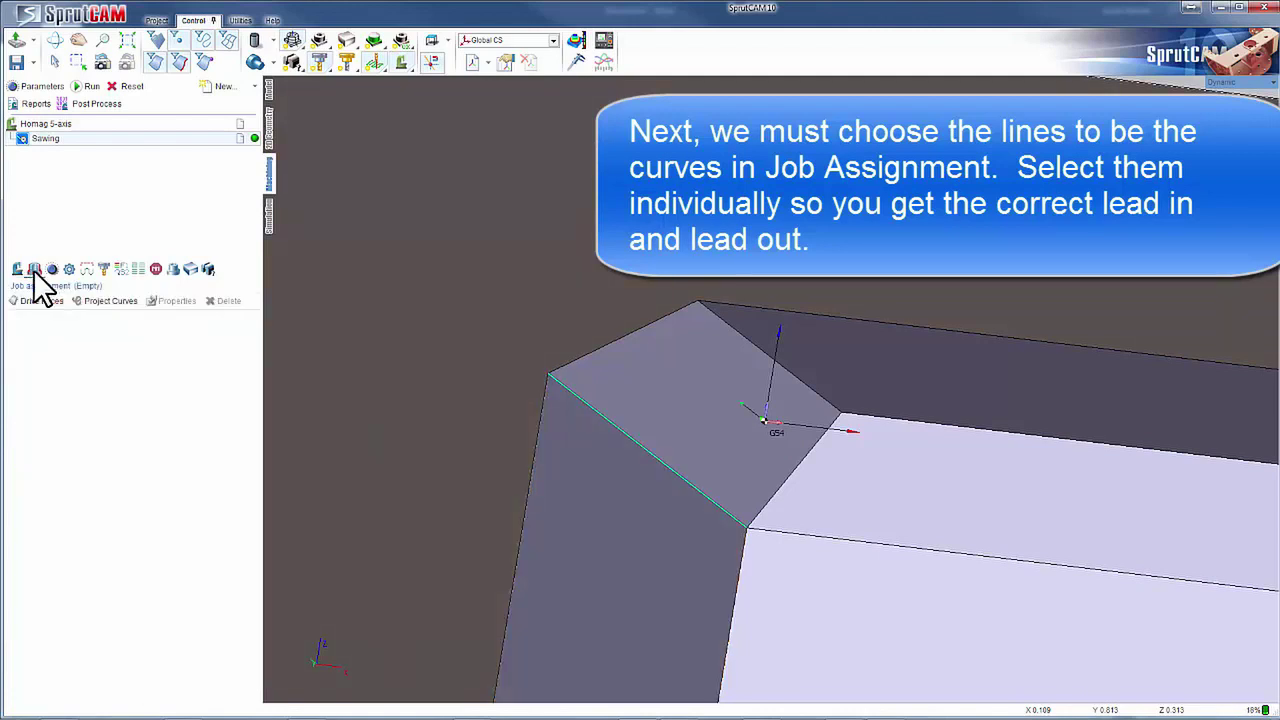
click(98, 300)
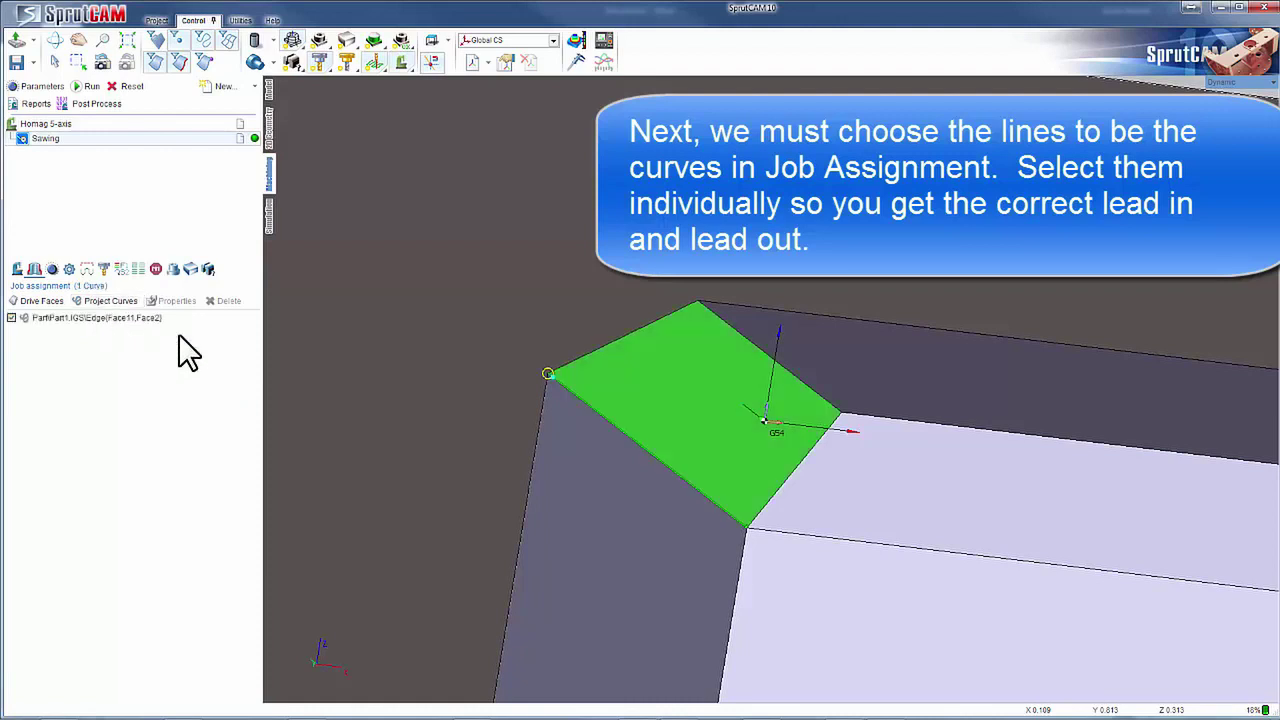
middle_drag(545, 443, 519, 442)
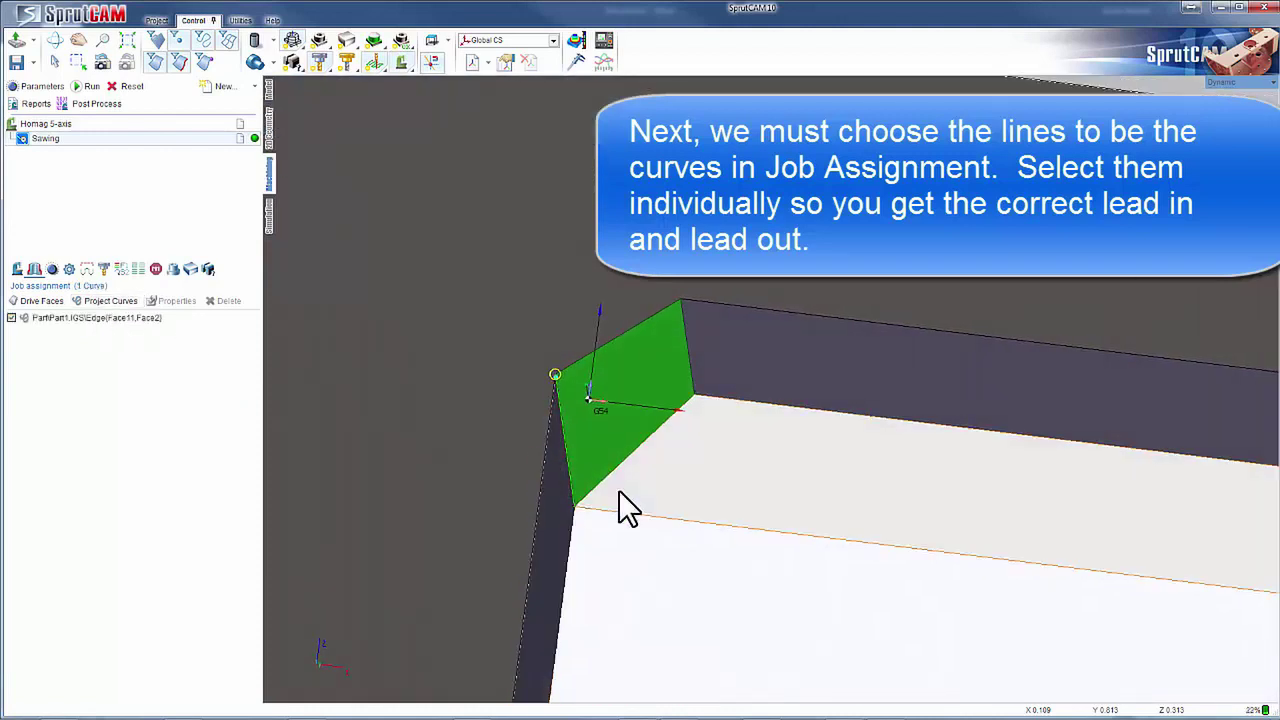
click(623, 516)
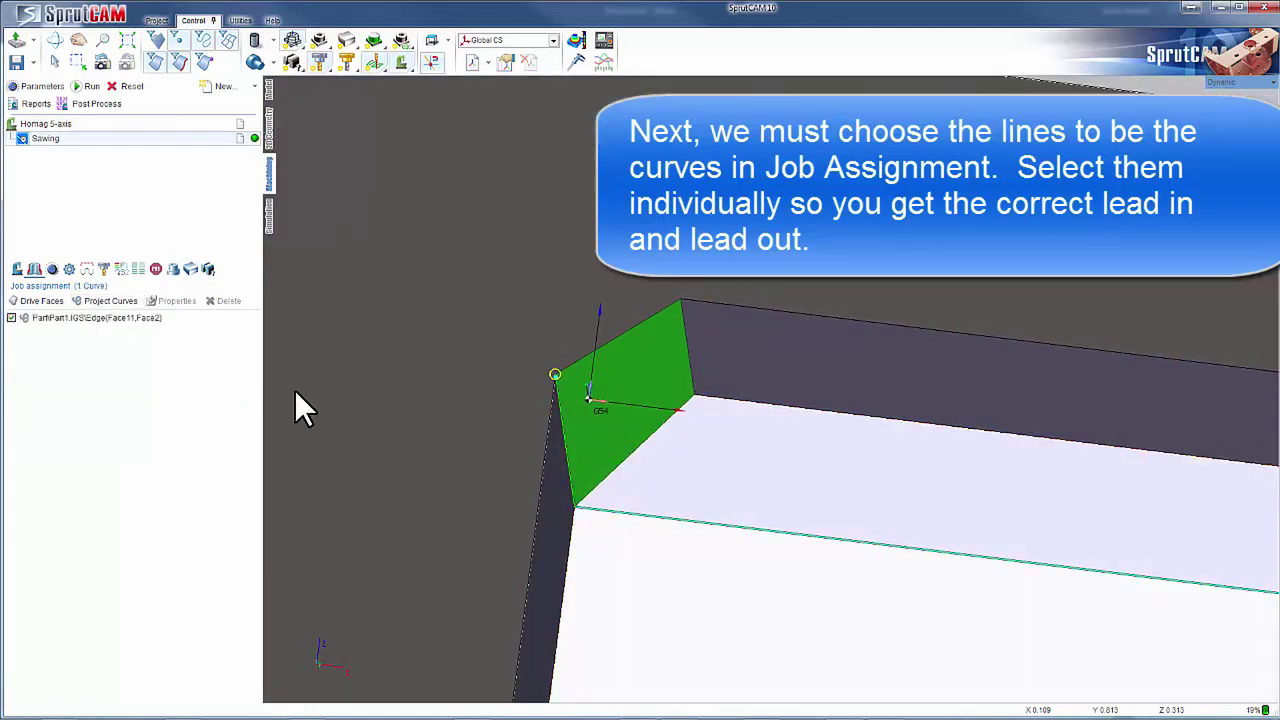
click(111, 302)
Add the lower edges of the opposite end chamfer and the remaining long chamfer as separate curves in the job assignment.
scroll(511, 449, down, 4)
middle_drag(685, 533, 588, 514)
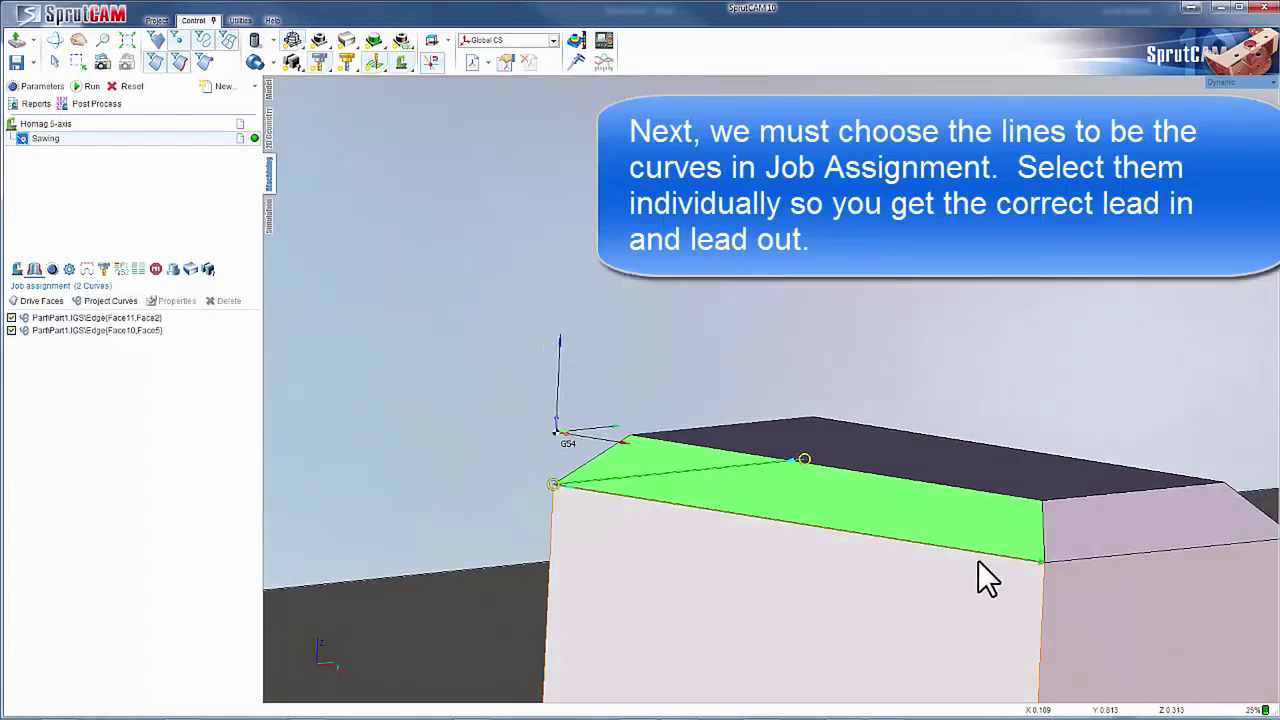
click(1063, 561)
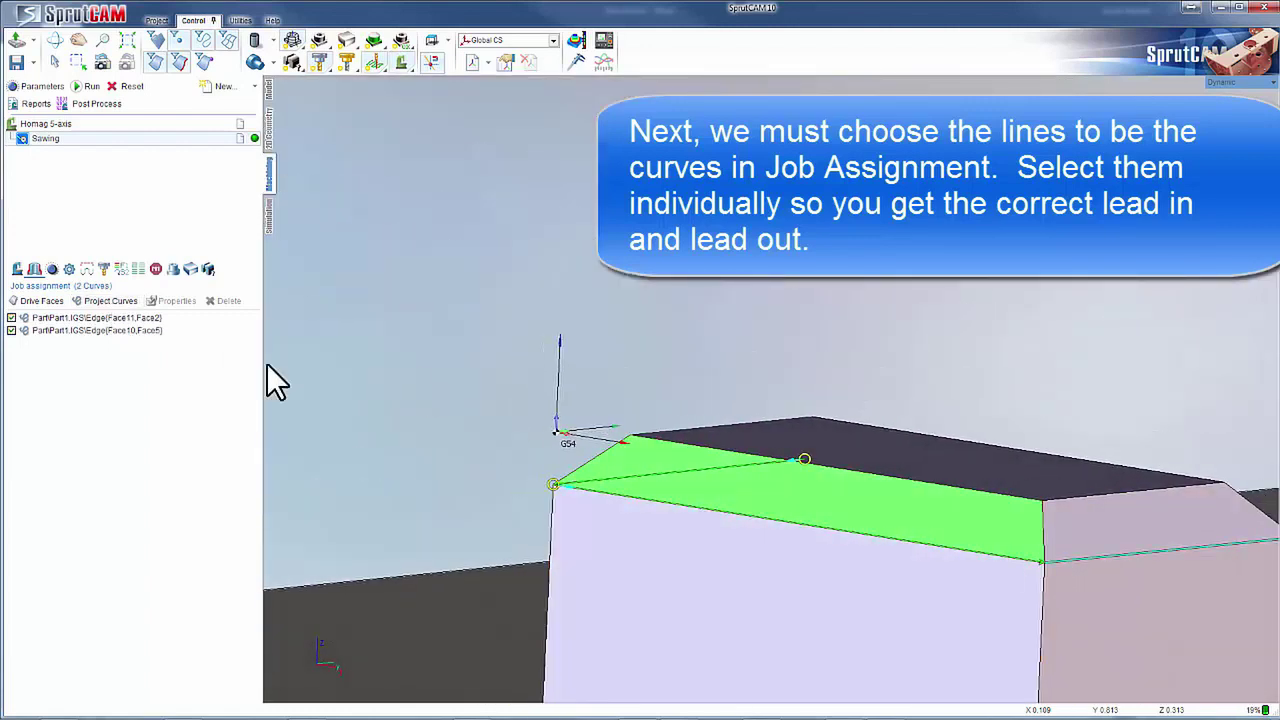
click(110, 301)
scroll(528, 600, down, 6)
middle_drag(640, 623, 572, 630)
click(913, 578)
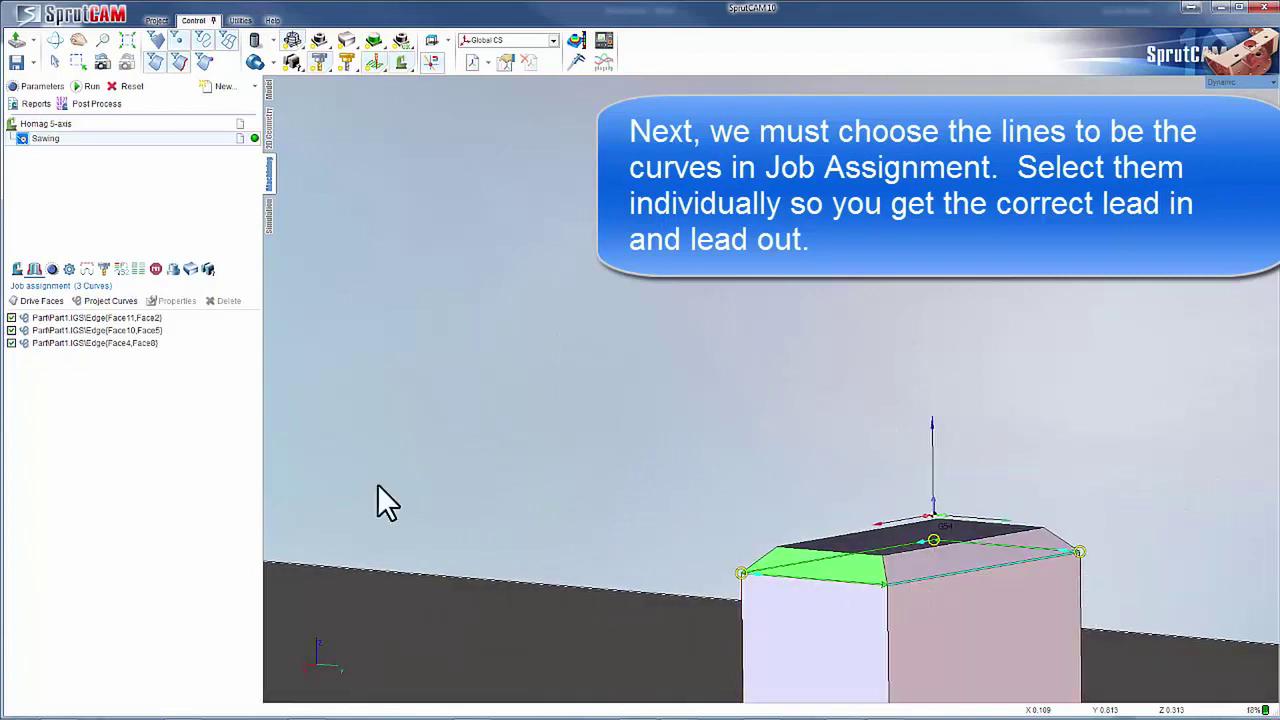
click(108, 301)
Set the Sawing strategy's overlap past the chamfers' lower edges to 0.1.
middle_drag(495, 489, 801, 605)
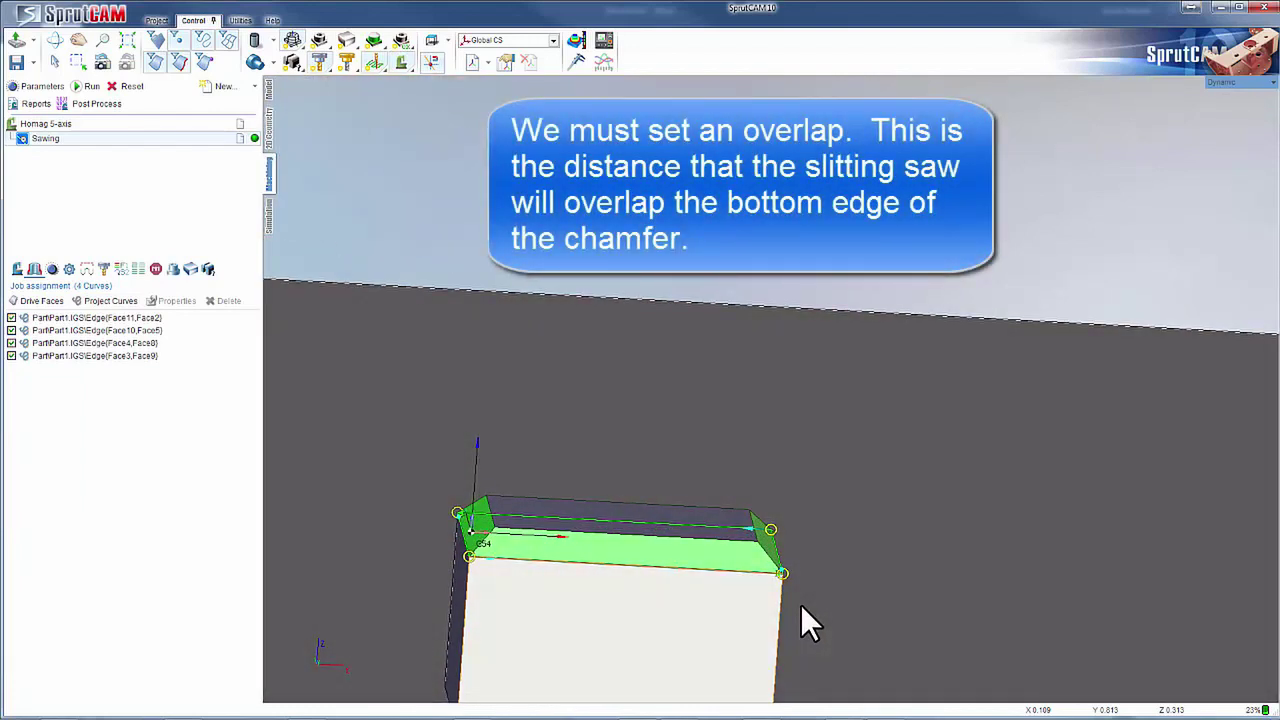
middle_drag(800, 604, 799, 608)
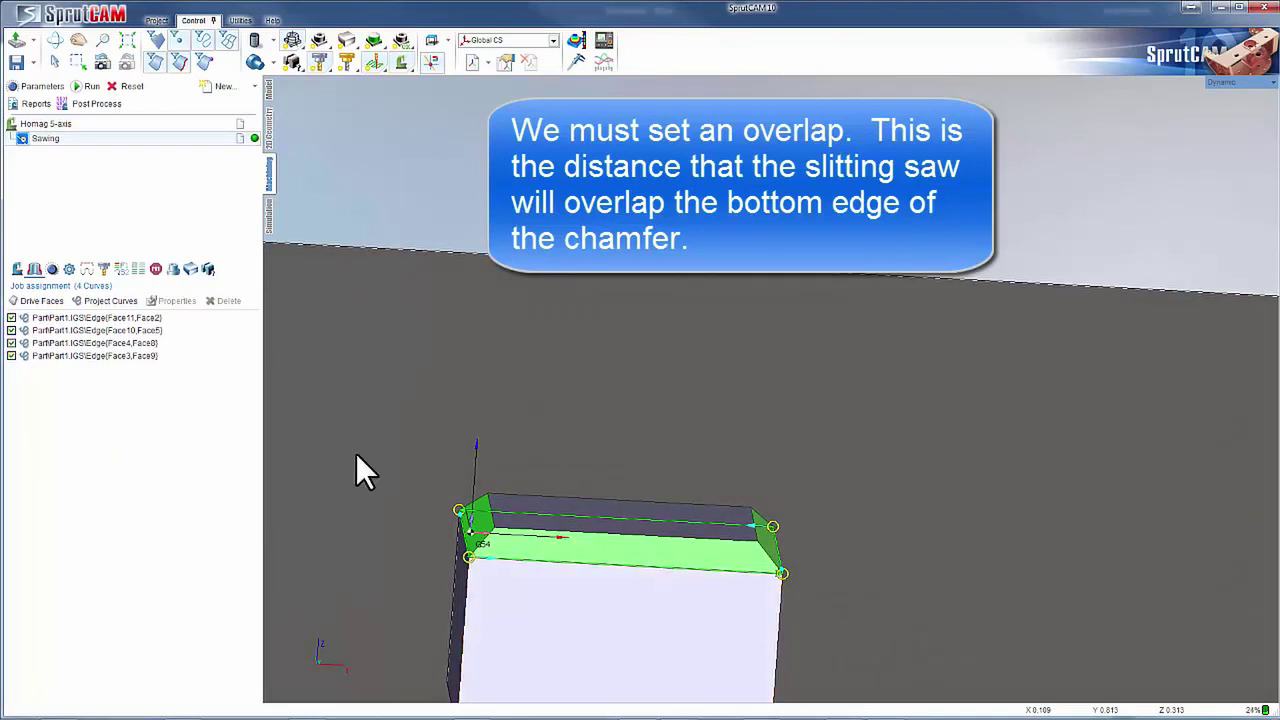
click(52, 269)
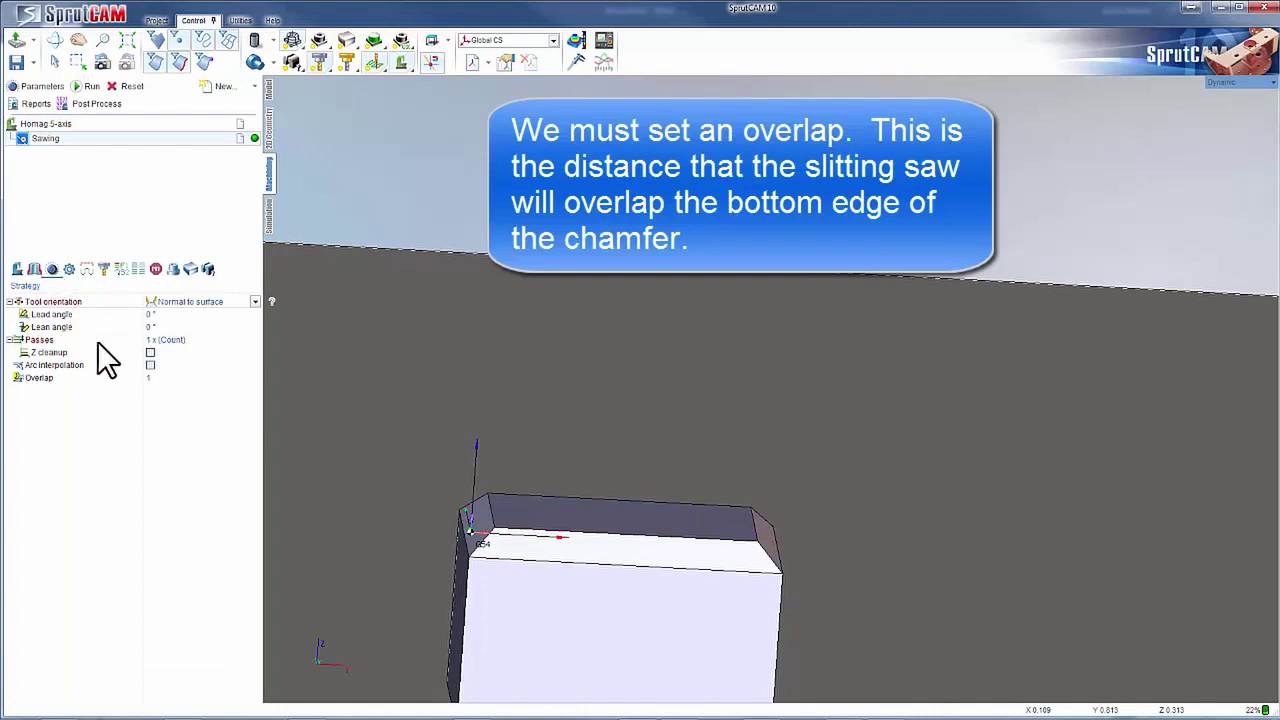
click(151, 378)
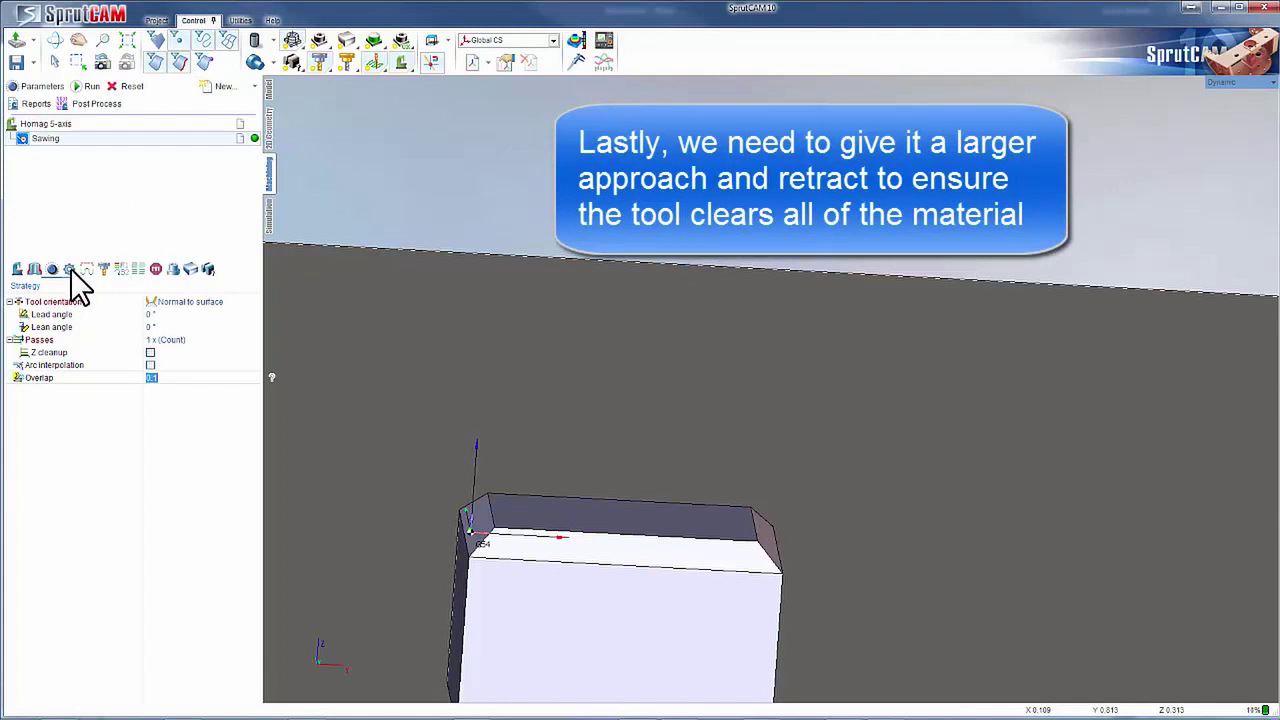
Set both the engage and retract lead lengths of the Sawing operation to 60 % of the tool diameter.
click(86, 270)
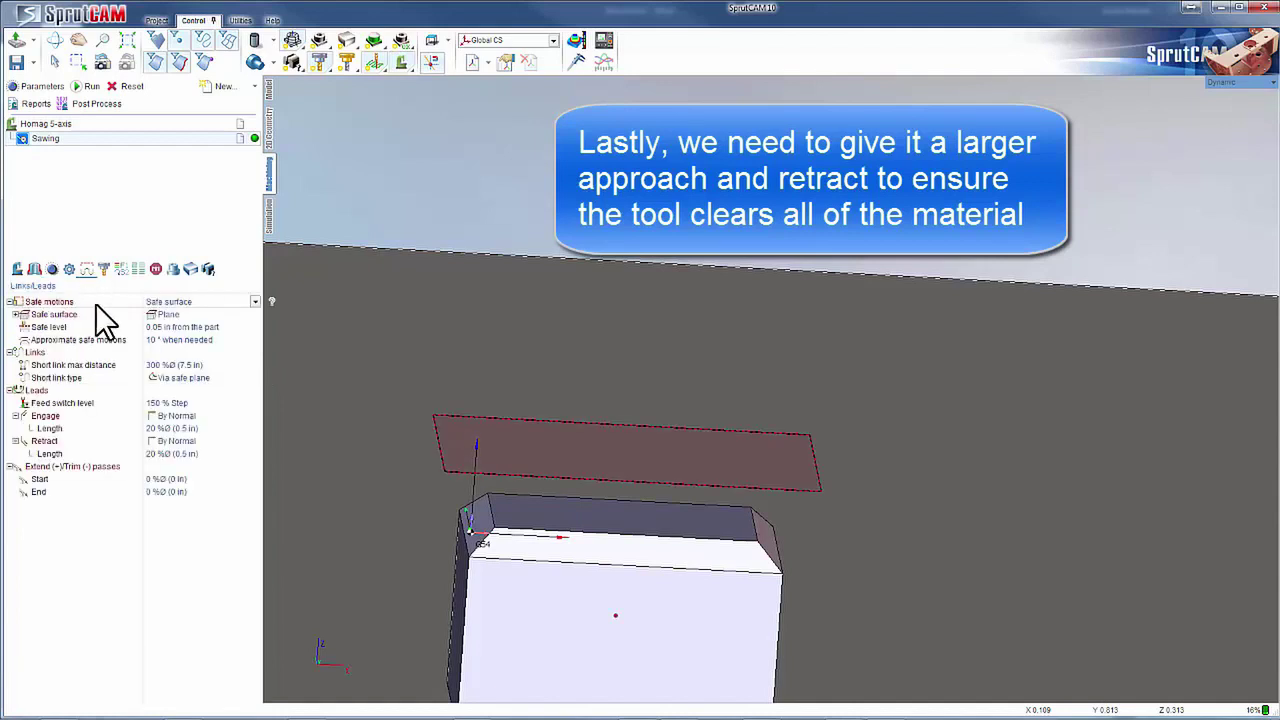
click(159, 430)
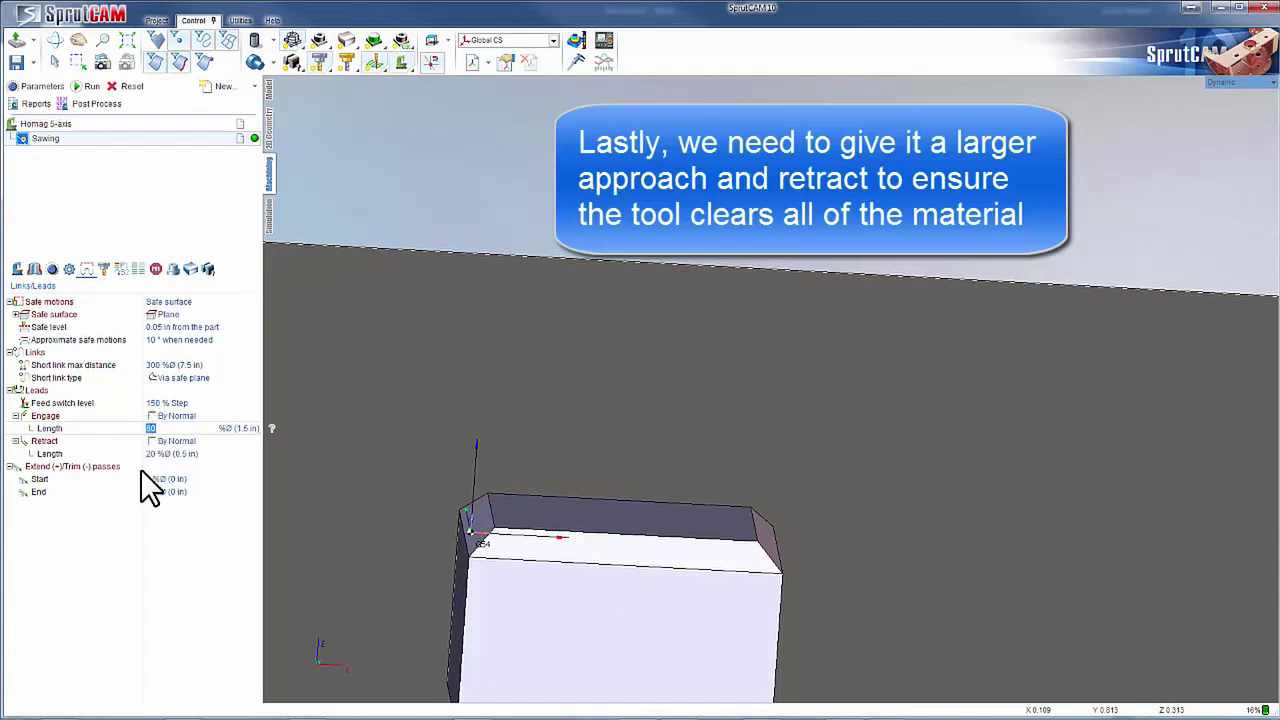
click(160, 454)
text(60)
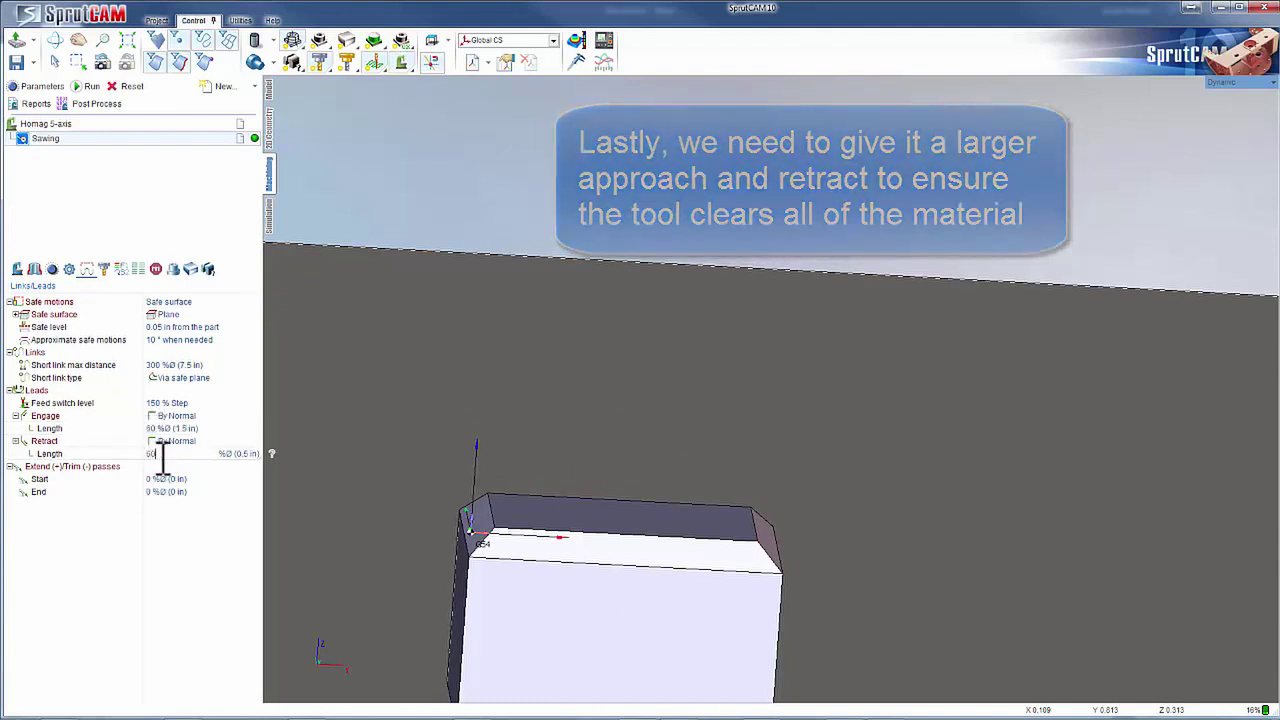
Apply the 60 % retract length, reset the Sawing operation and recalculate its toolpath.
key(Return)
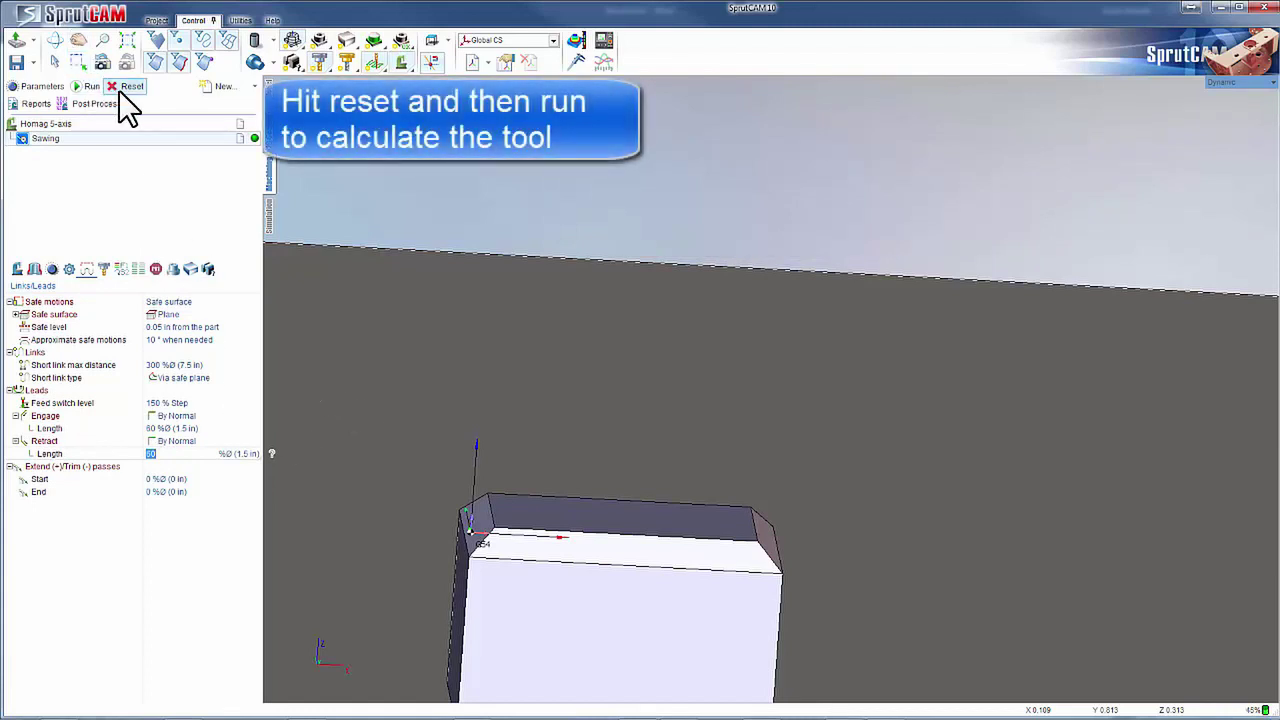
click(91, 86)
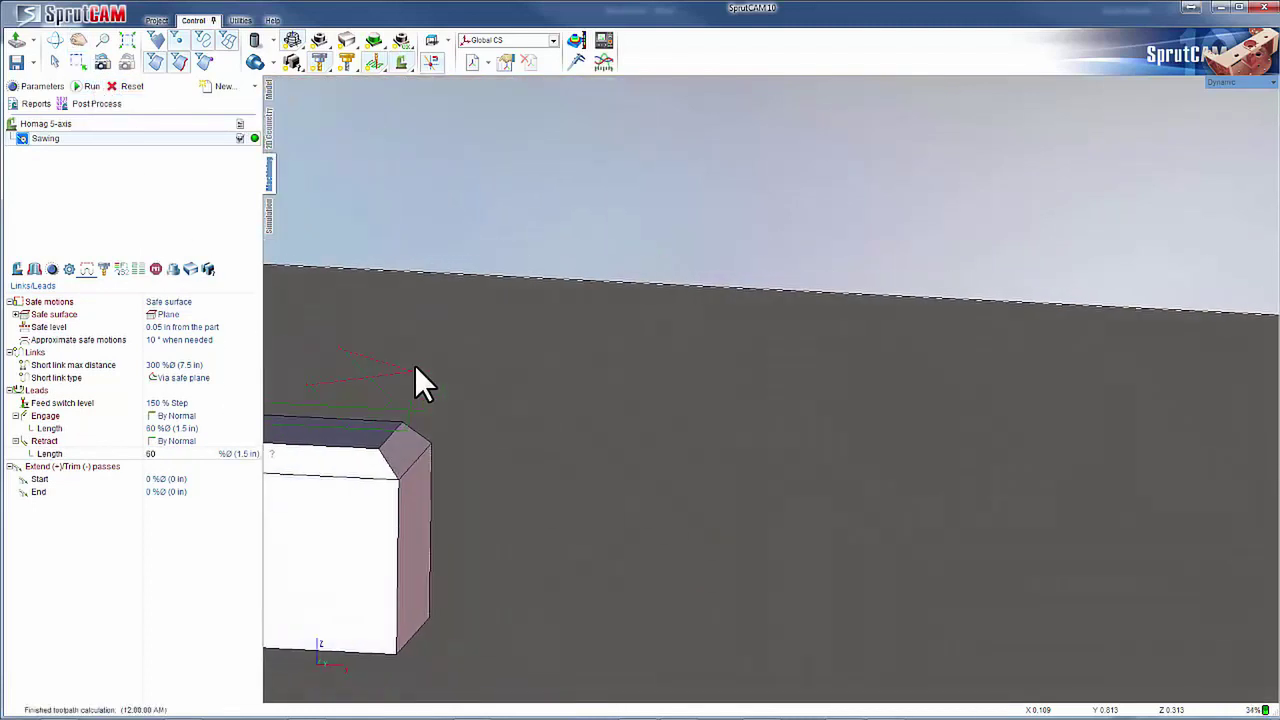
scroll(630, 463, down, 3)
scroll(486, 509, up, 5)
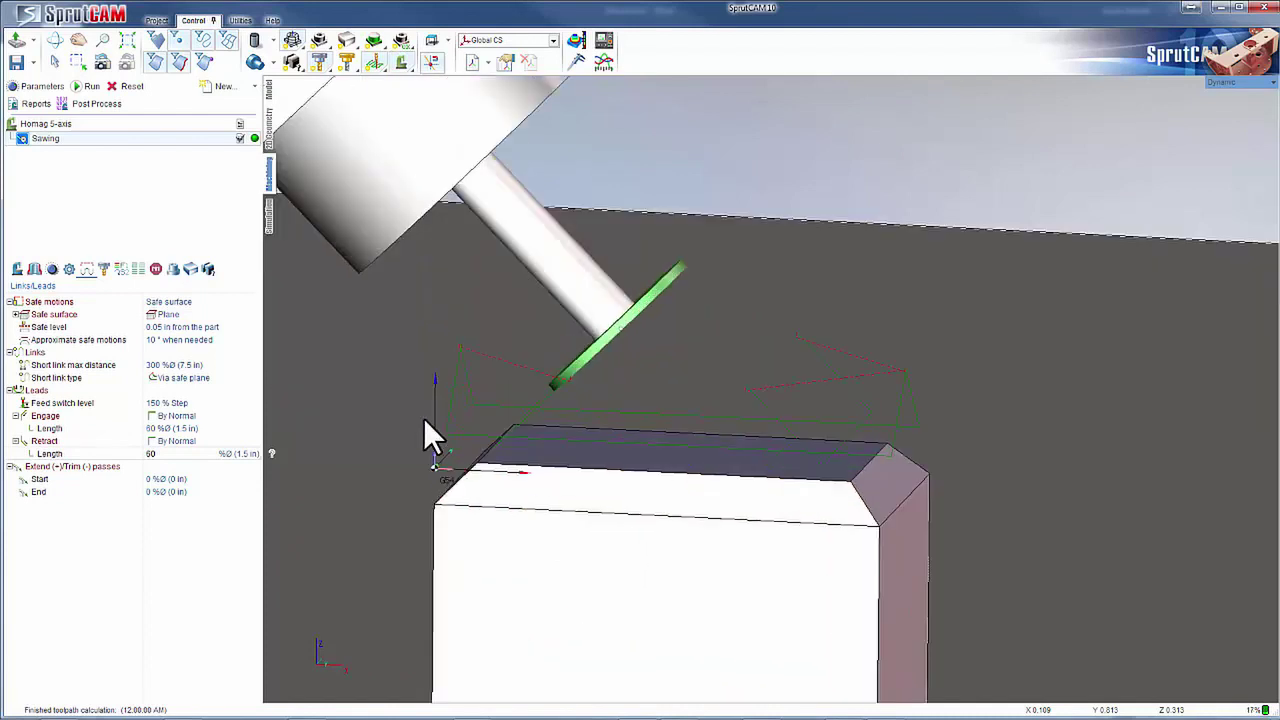
Open the simulation of the Sawing operation and clear the earlier simulated cuts from the block.
click(272, 214)
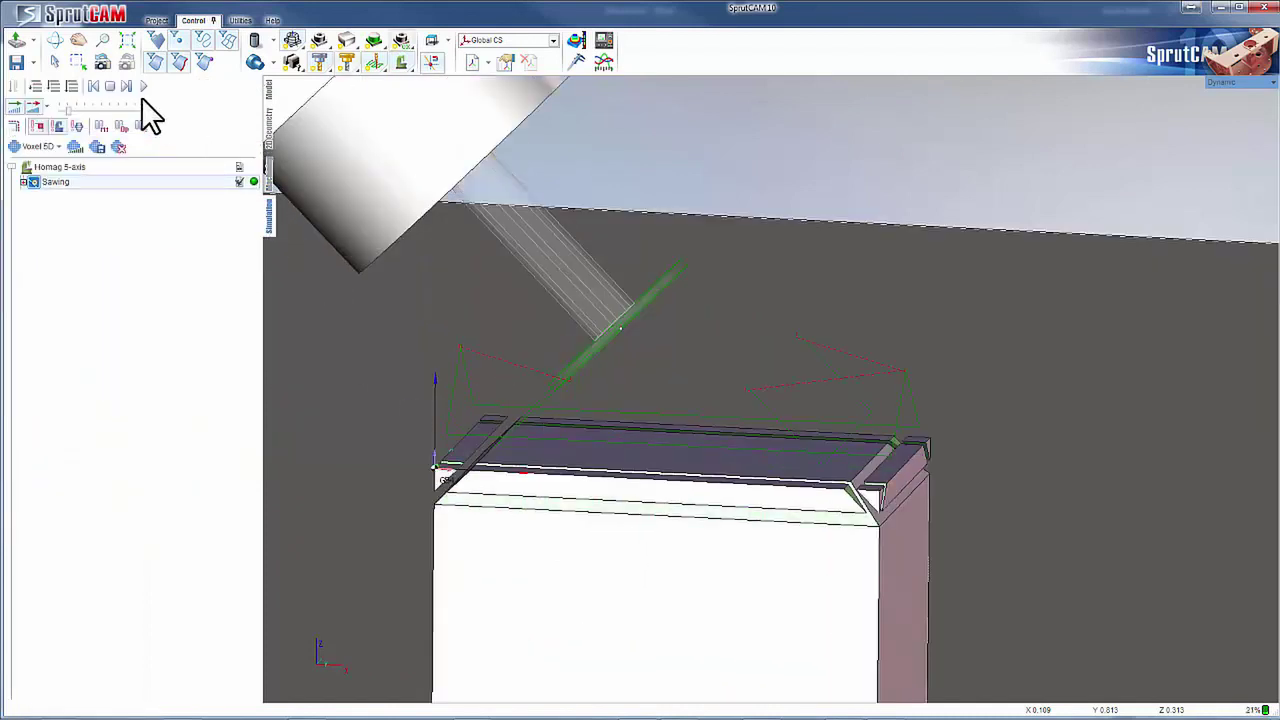
click(119, 147)
scroll(457, 341, up, 3)
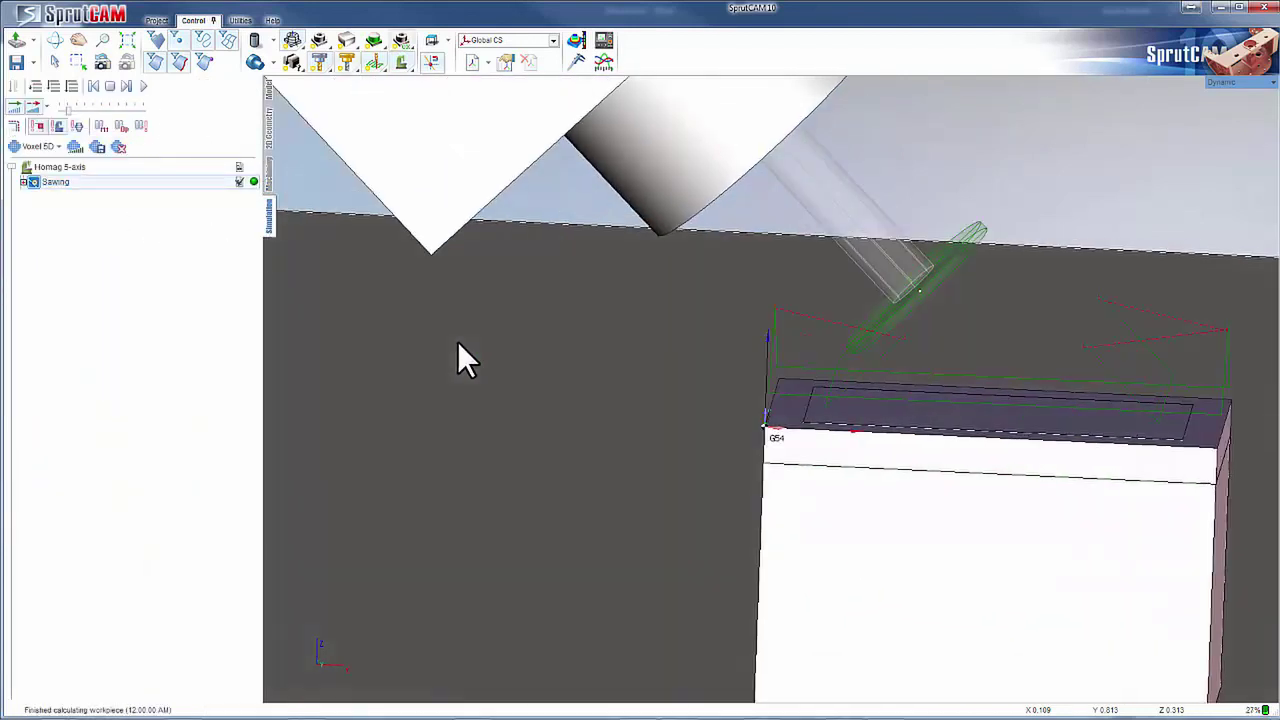
scroll(438, 342, down, 6)
right_drag(597, 455, 591, 371)
scroll(591, 371, up, 4)
right_drag(483, 300, 490, 325)
scroll(516, 467, down, 3)
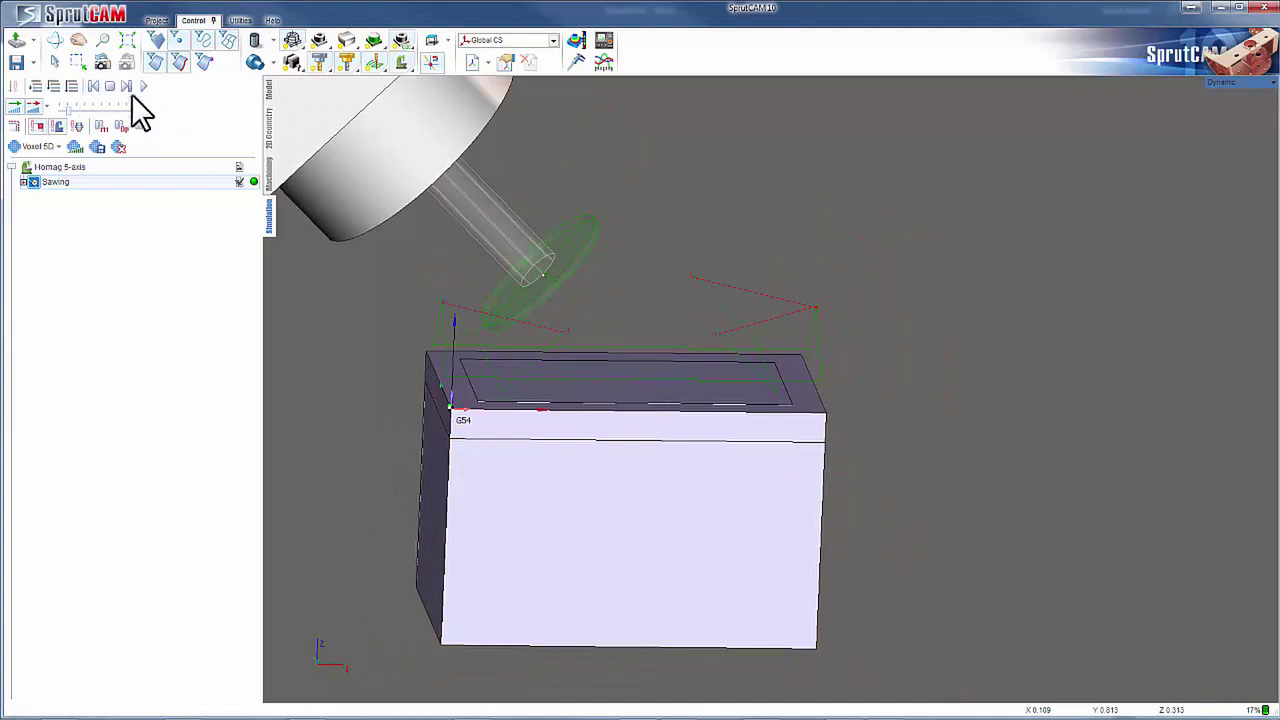
Simulate the Sawing operation with the machine hidden, stopping partway through the first end chamfer cut beside the G54 origin.
click(141, 87)
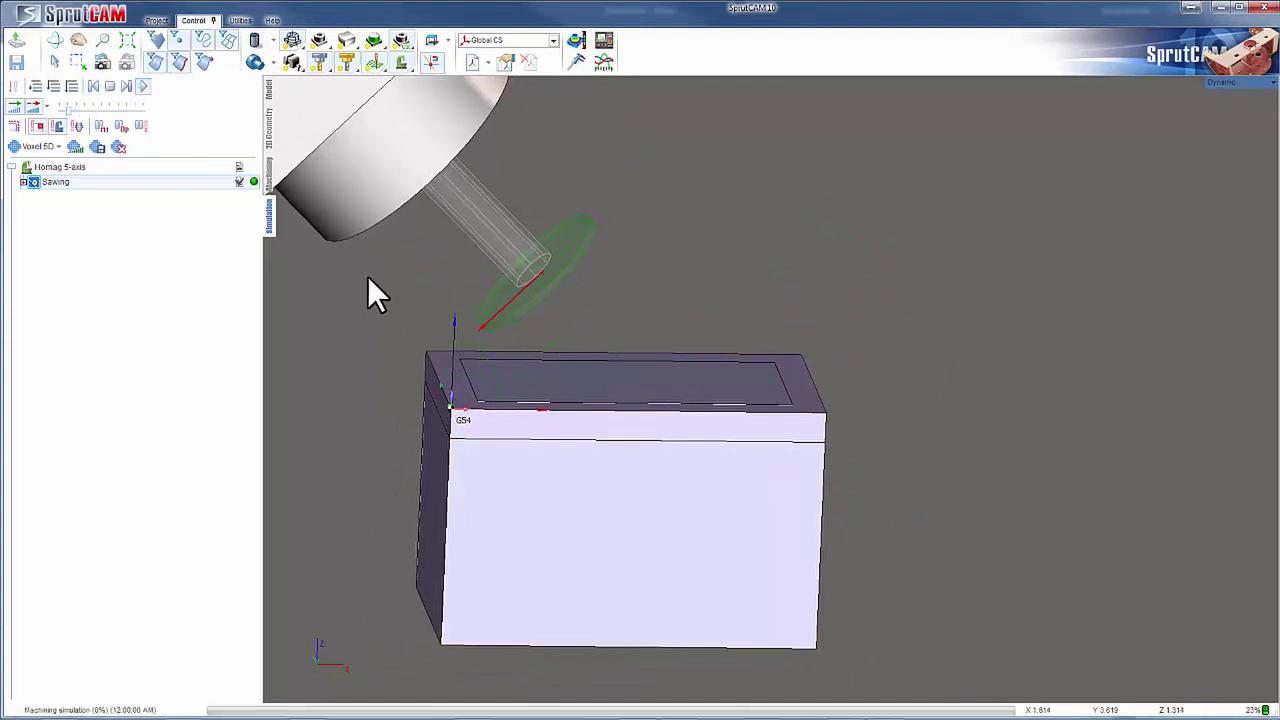
scroll(554, 375, down, 3)
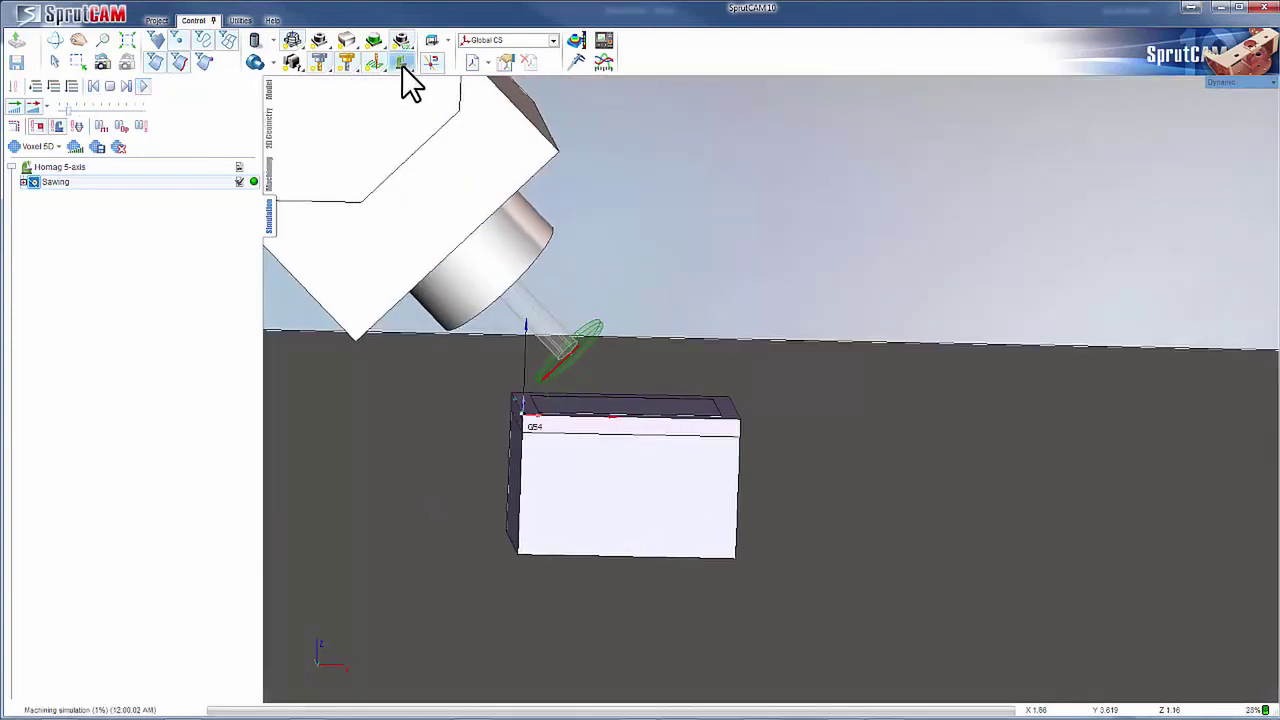
scroll(533, 380, up, 5)
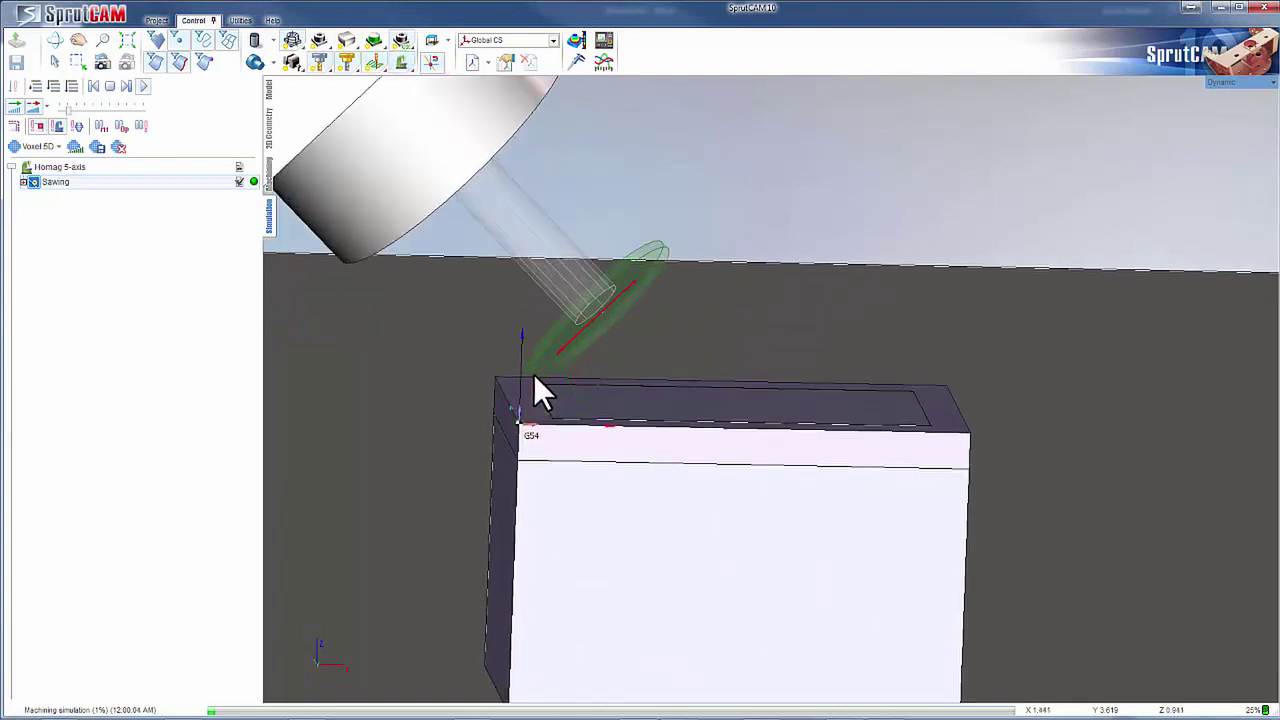
click(110, 86)
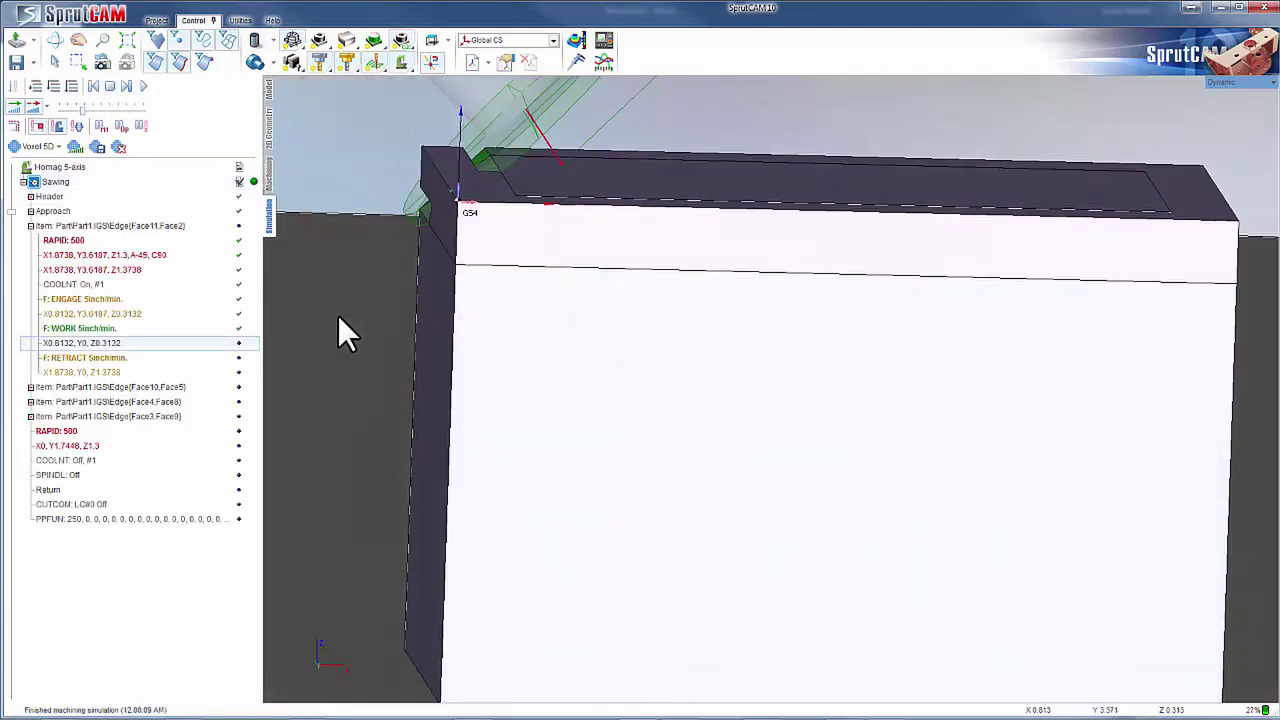
Examine from the front how far the saw blade overhangs the end chamfer's lower edge near the G54 origin.
scroll(670, 517, down, 5)
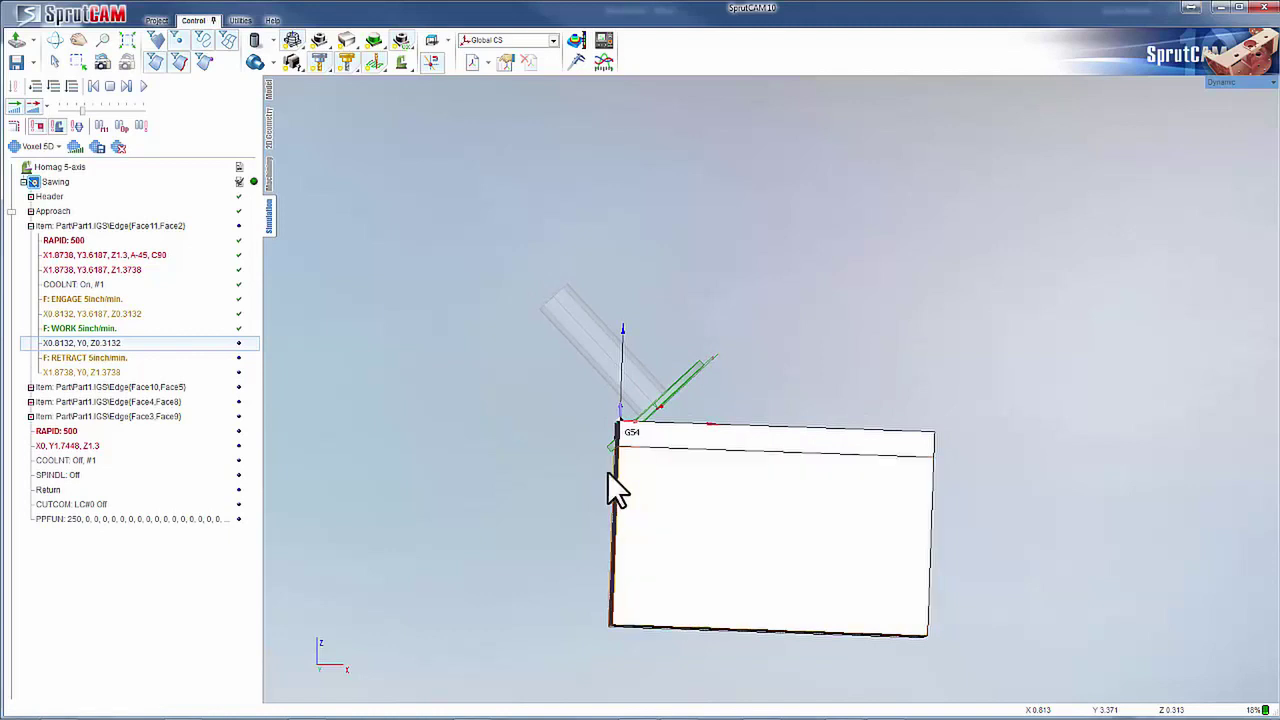
scroll(636, 455, up, 3)
scroll(630, 433, up, 1)
middle_drag(630, 433, 636, 441)
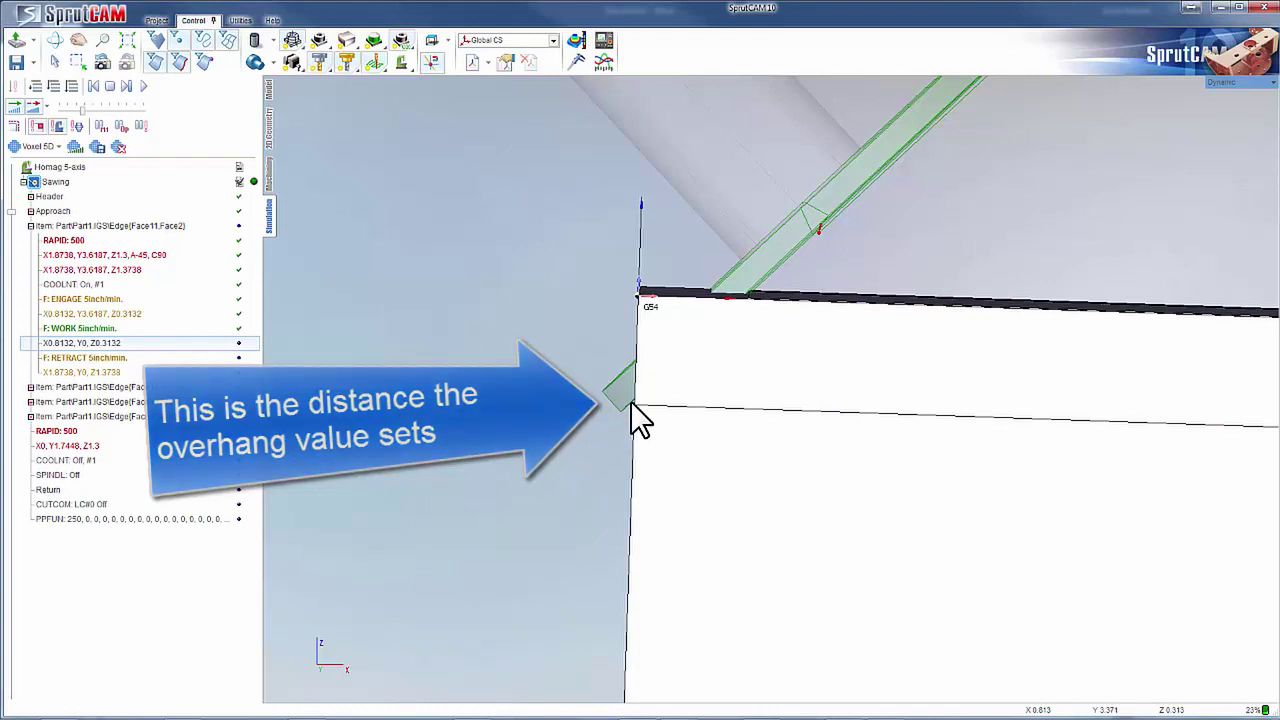
middle_drag(698, 485, 720, 517)
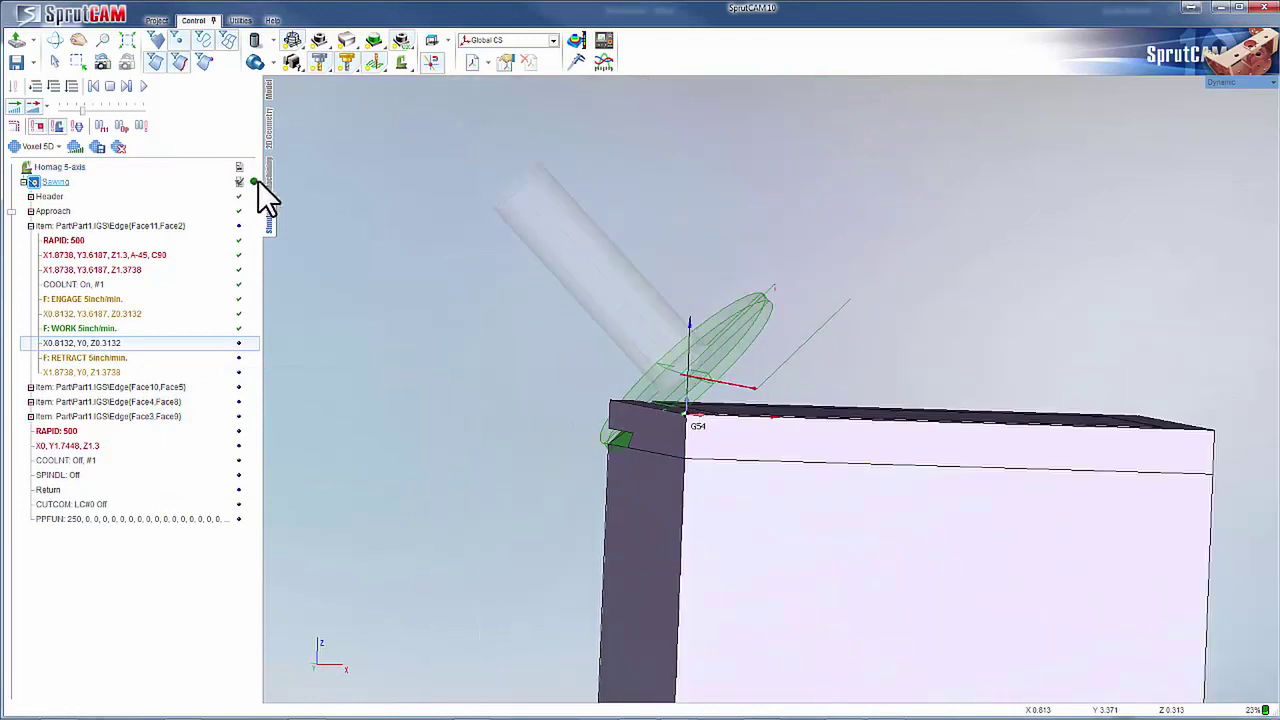
Resume the machining simulation through the remaining chamfer cuts and inspect the sawn block from above.
click(142, 86)
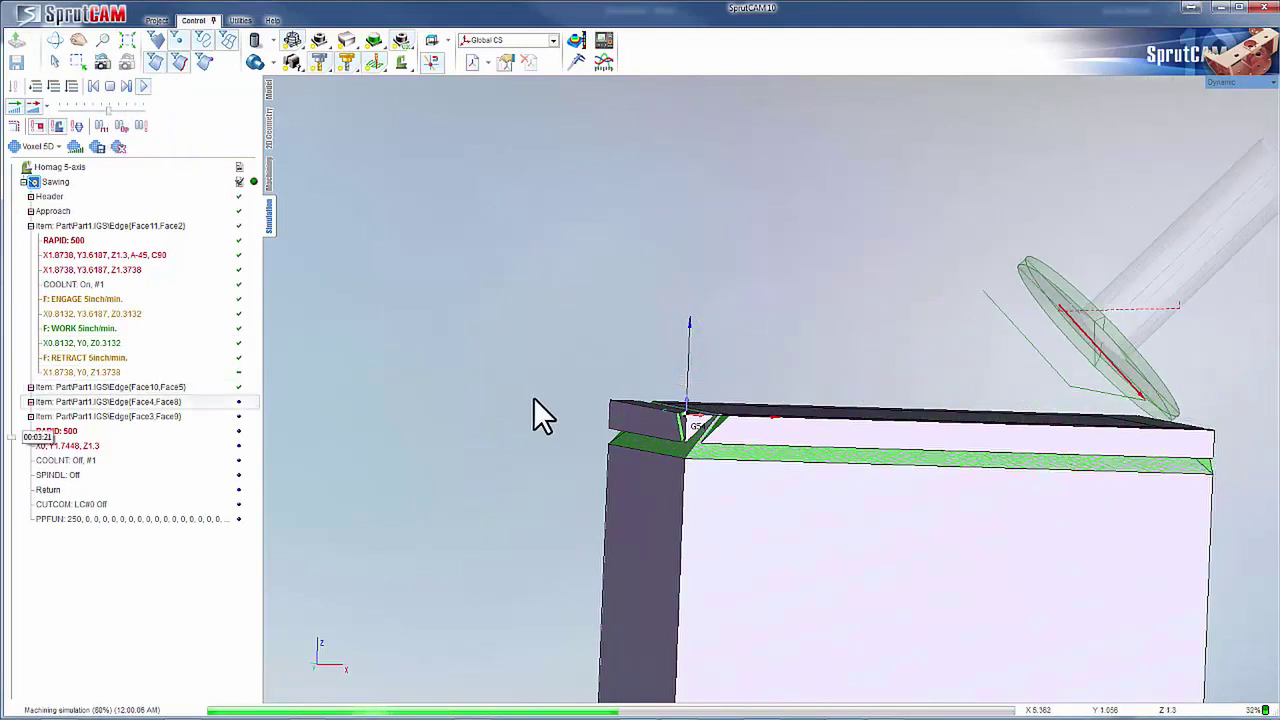
right_drag(567, 459, 571, 510)
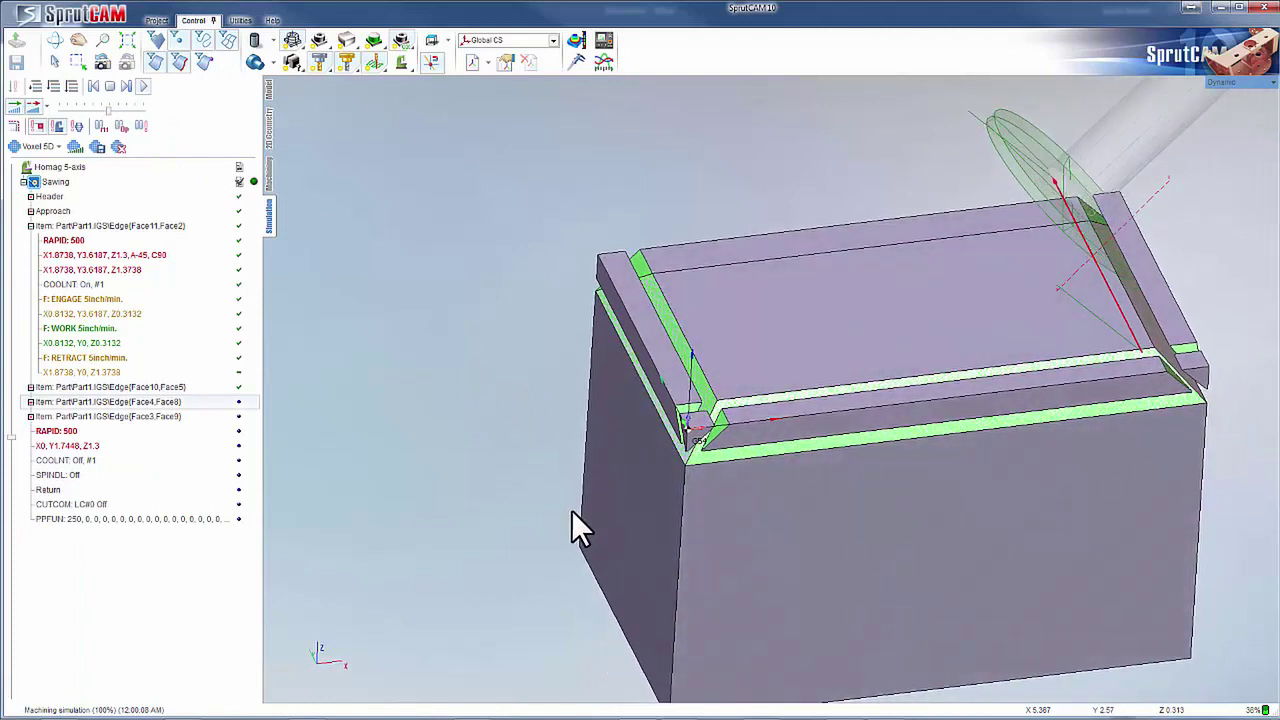